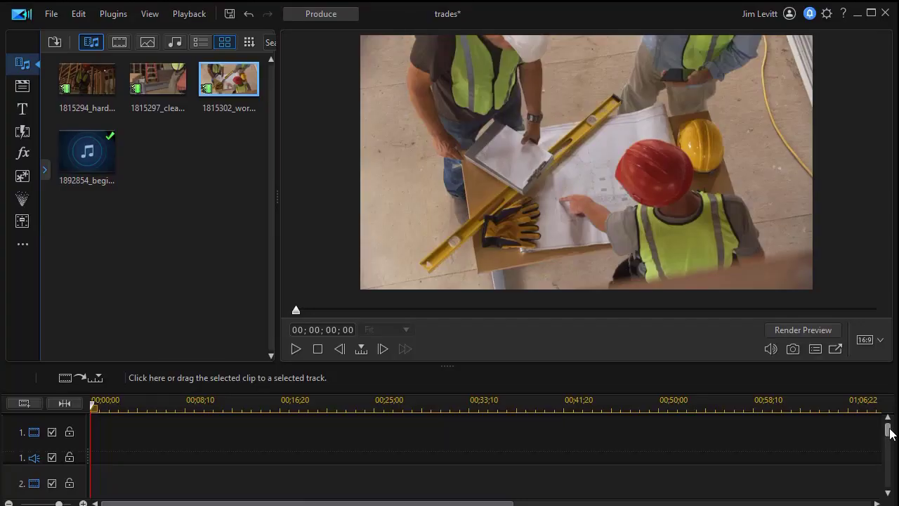
Step: Expand the library panel and browse the Color Boards category
{"action": "left_click_drag", "start_coordinate": [890, 433], "coordinate": [894, 503]}
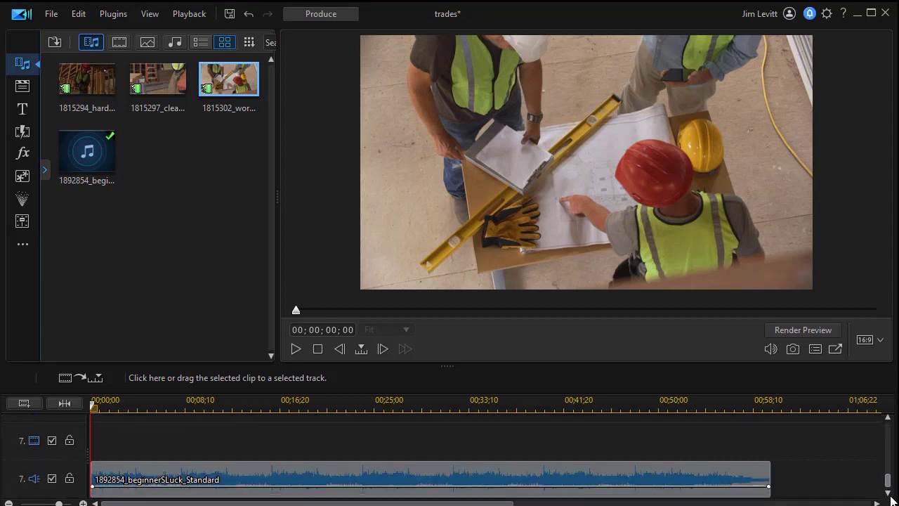
{"action": "left_click_drag", "start_coordinate": [892, 499], "coordinate": [889, 395]}
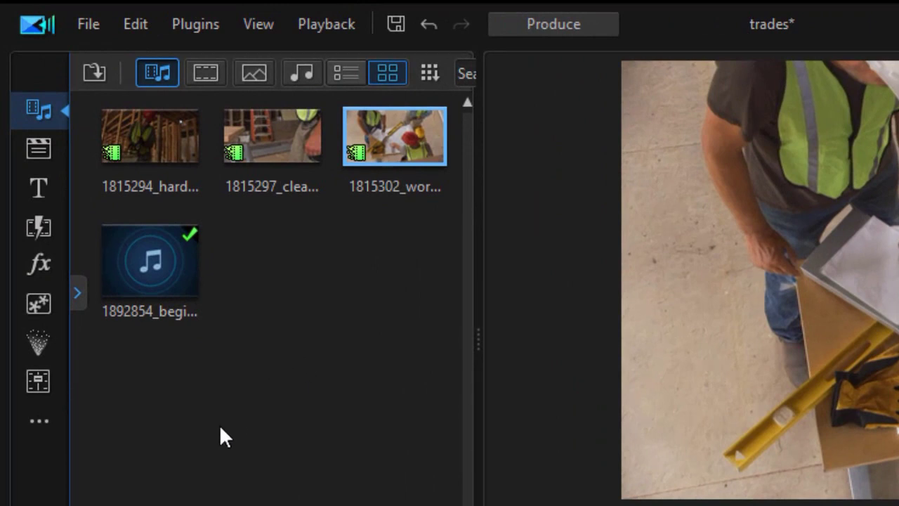
{"action": "left_click", "coordinate": [76, 294]}
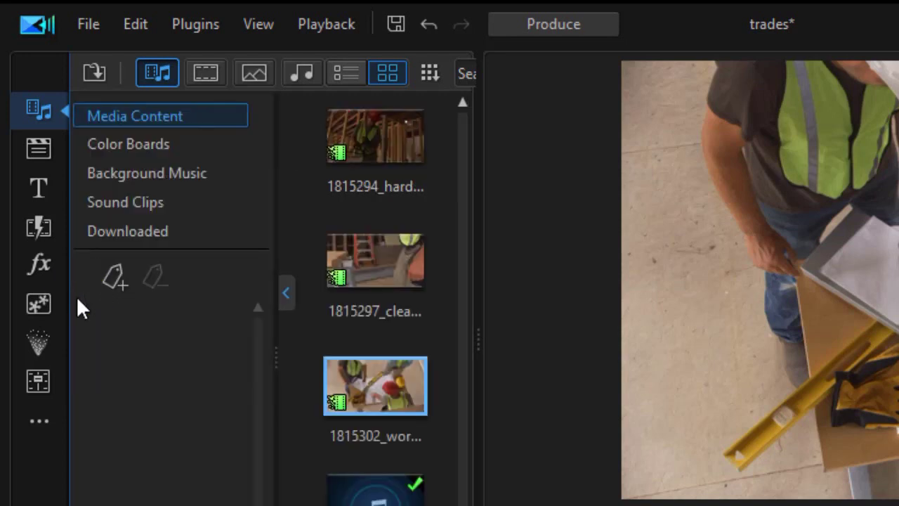
{"action": "left_click", "coordinate": [126, 144]}
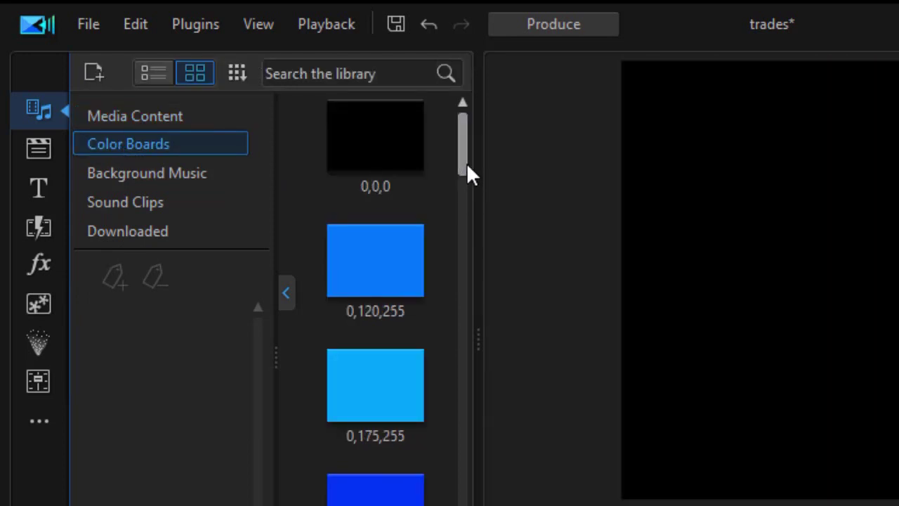
Step: Put the white 255,255,255 color board on track 1 and stretch it to 00;00;51;26
{"action": "left_click_drag", "start_coordinate": [466, 168], "coordinate": [461, 505]}
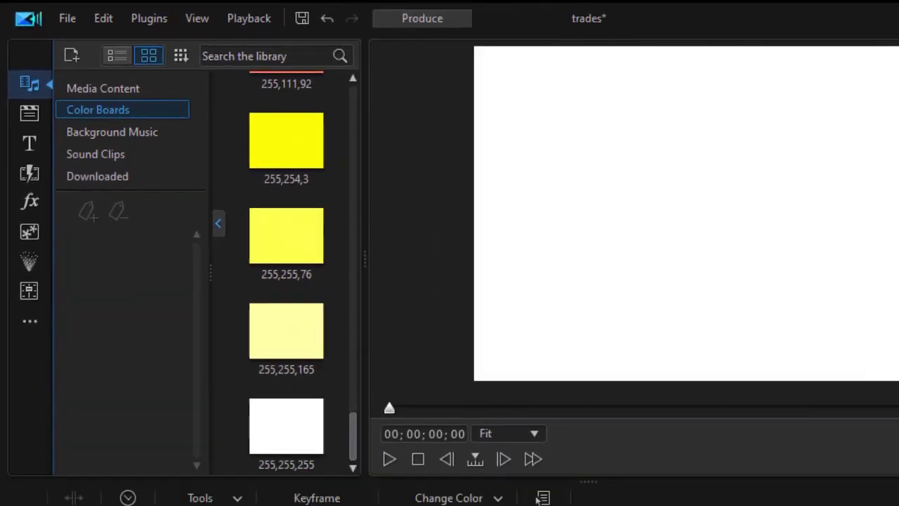
{"action": "left_click_drag", "start_coordinate": [218, 323], "coordinate": [586, 162]}
{"action": "left_click_drag", "start_coordinate": [179, 432], "coordinate": [292, 447]}
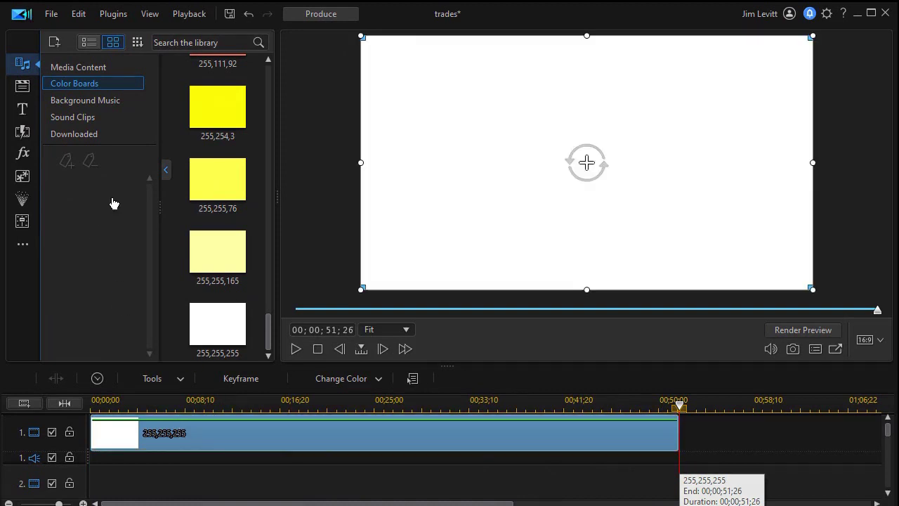
{"action": "left_click", "coordinate": [165, 173]}
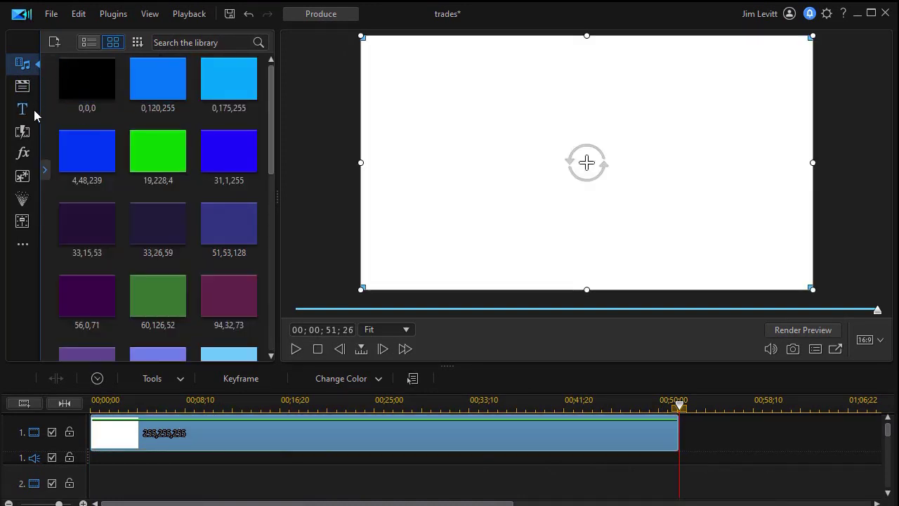
{"action": "left_click", "coordinate": [45, 172]}
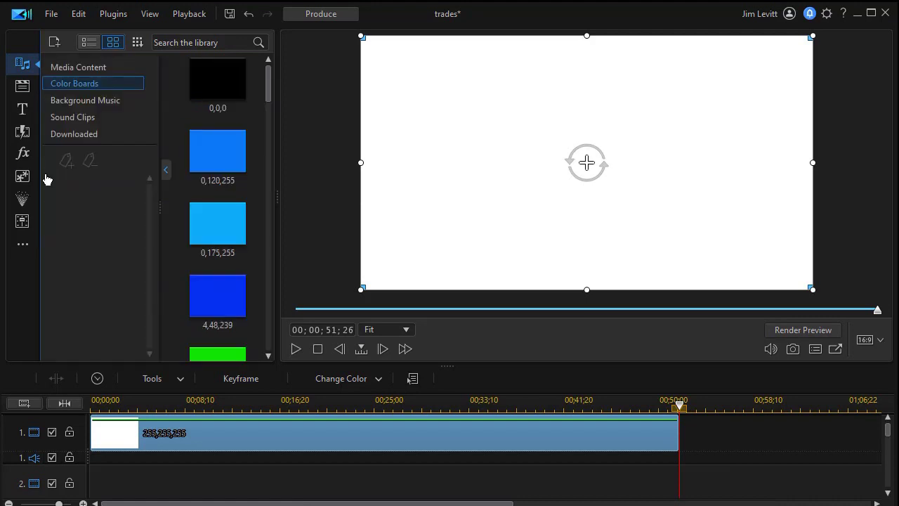
Step: Return to the media content library and open the Title Room templates
{"action": "left_click", "coordinate": [78, 67]}
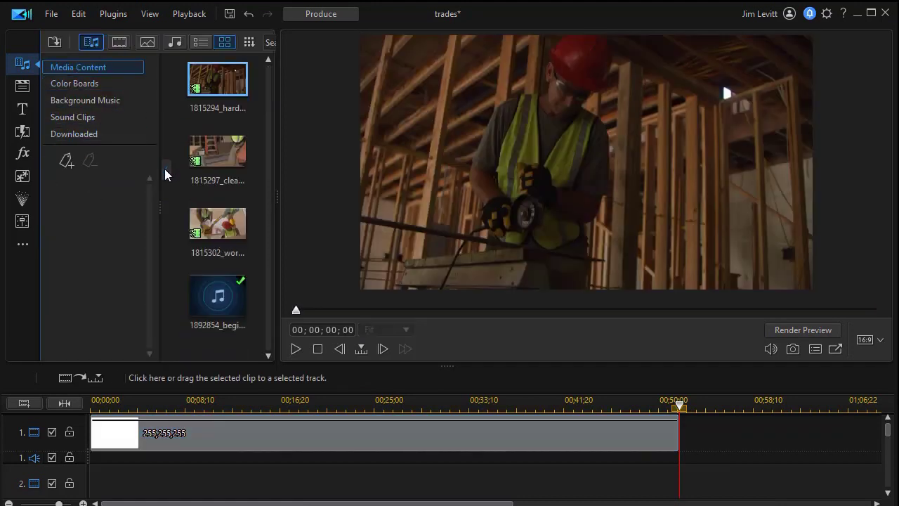
{"action": "left_click", "coordinate": [167, 170]}
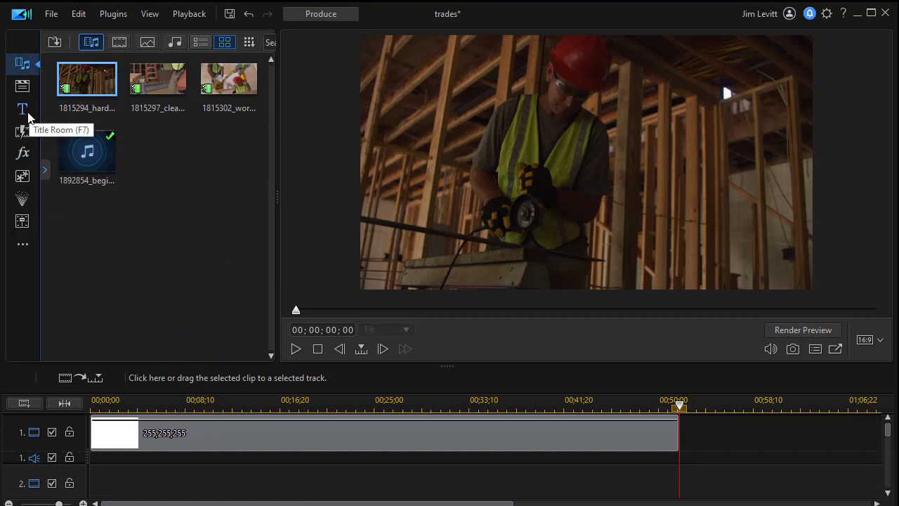
{"action": "left_click", "coordinate": [23, 113]}
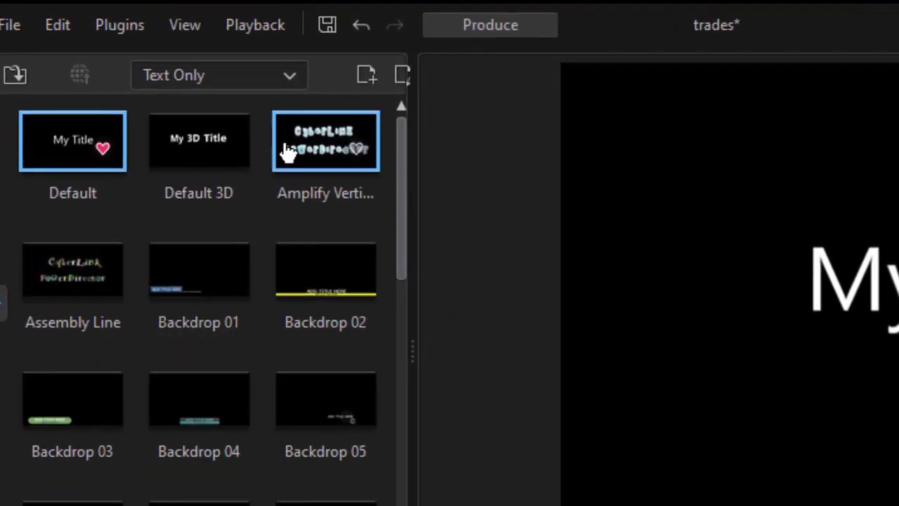
Step: Show the Motion Graphics title category and preview Motion Graphics 005
{"action": "left_click", "coordinate": [291, 77]}
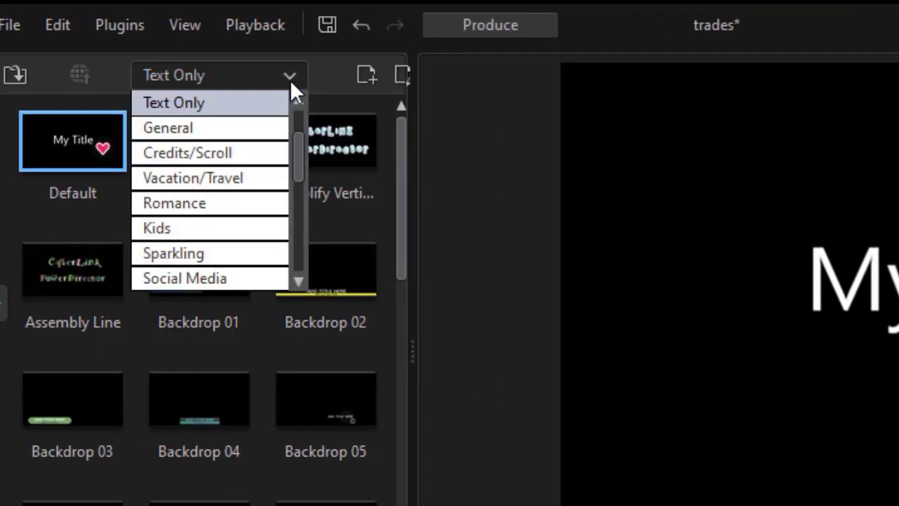
{"action": "left_click_drag", "start_coordinate": [288, 158], "coordinate": [291, 208]}
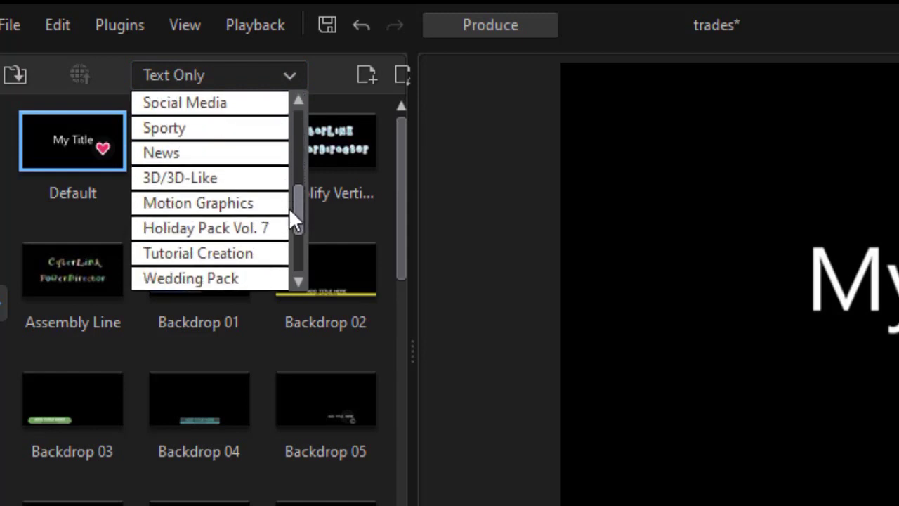
{"action": "left_click", "coordinate": [251, 203]}
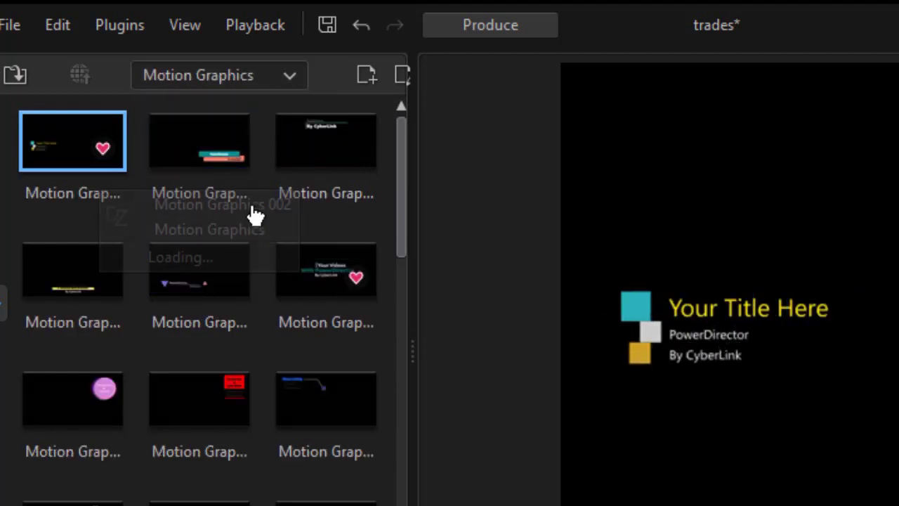
{"action": "left_click", "coordinate": [172, 306]}
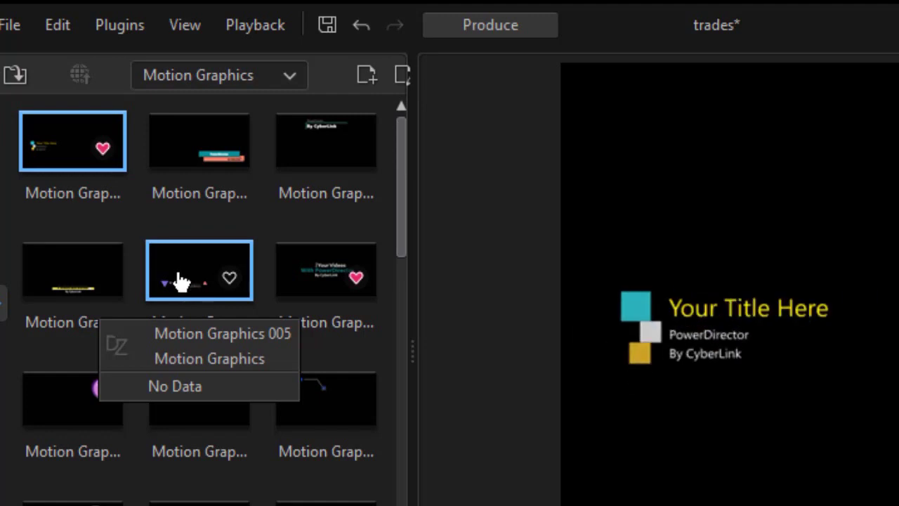
{"action": "right_click", "coordinate": [179, 280]}
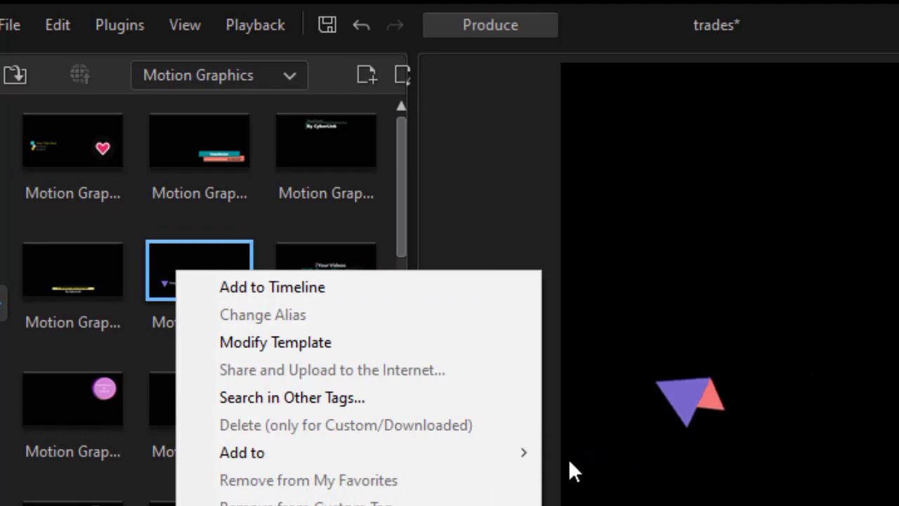
Step: Add Motion Graphics 005 to My Favorites and place Motion Graphics 006 at the start of track 2
{"action": "mouse_move", "coordinate": [516, 456]}
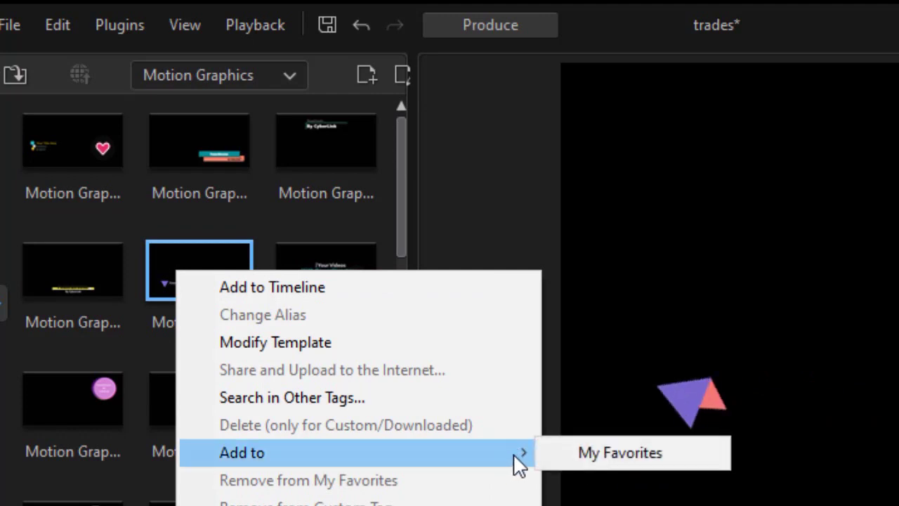
{"action": "left_click", "coordinate": [664, 453]}
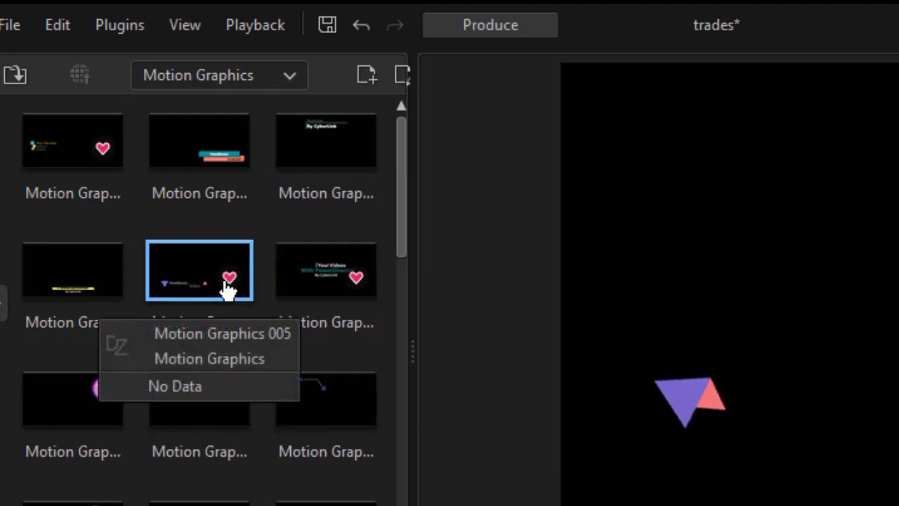
{"action": "left_click", "coordinate": [337, 291]}
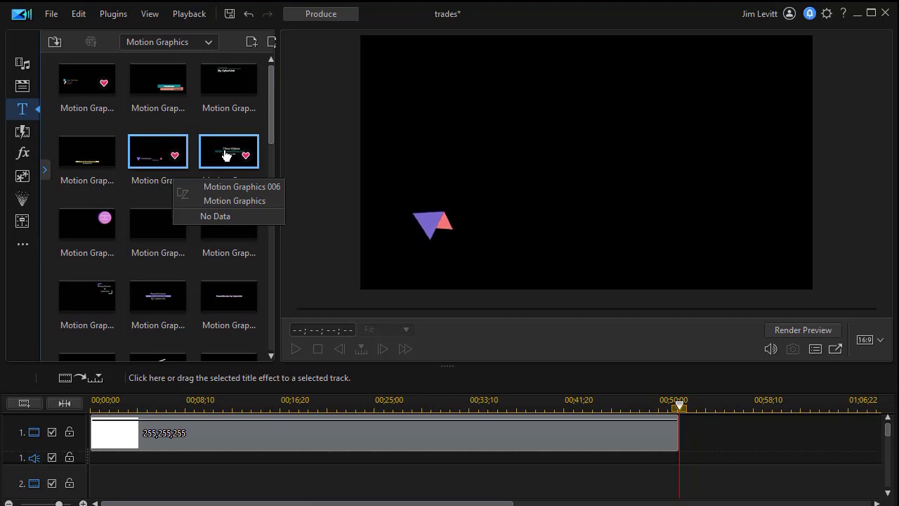
{"action": "left_click_drag", "start_coordinate": [225, 155], "coordinate": [77, 482]}
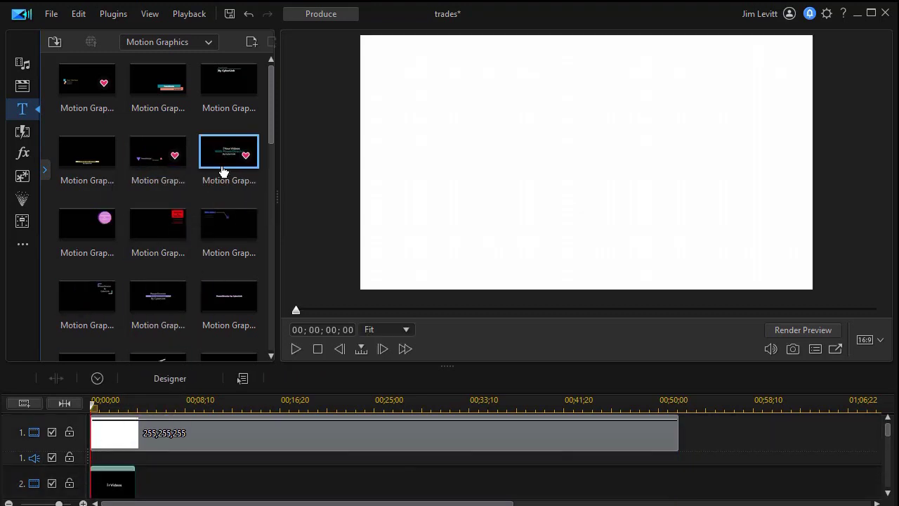
Step: Add Motion Graphics 016 and 017 to track 2 at 00;00;06;18 and 00;00;13;14
{"action": "scroll", "coordinate": [269, 135], "scroll_direction": "down", "scroll_amount": 5}
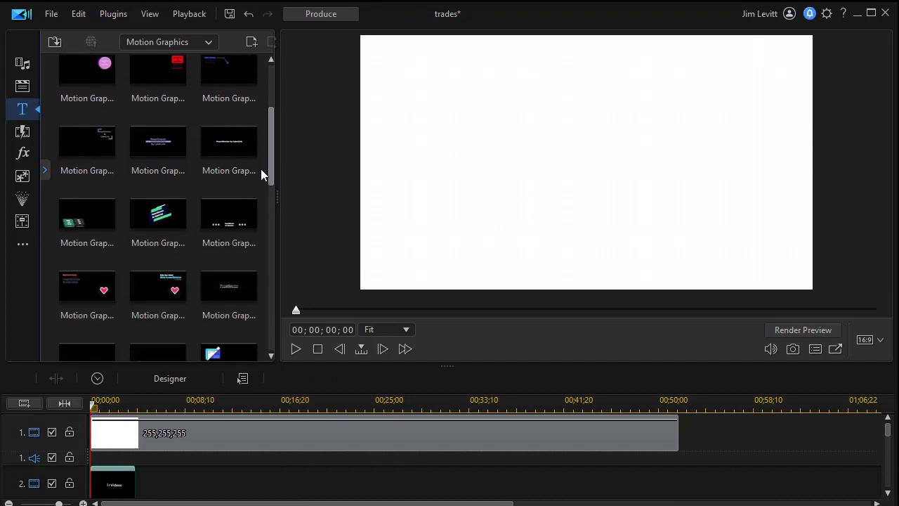
{"action": "scroll", "coordinate": [259, 191], "scroll_direction": "down", "scroll_amount": 2}
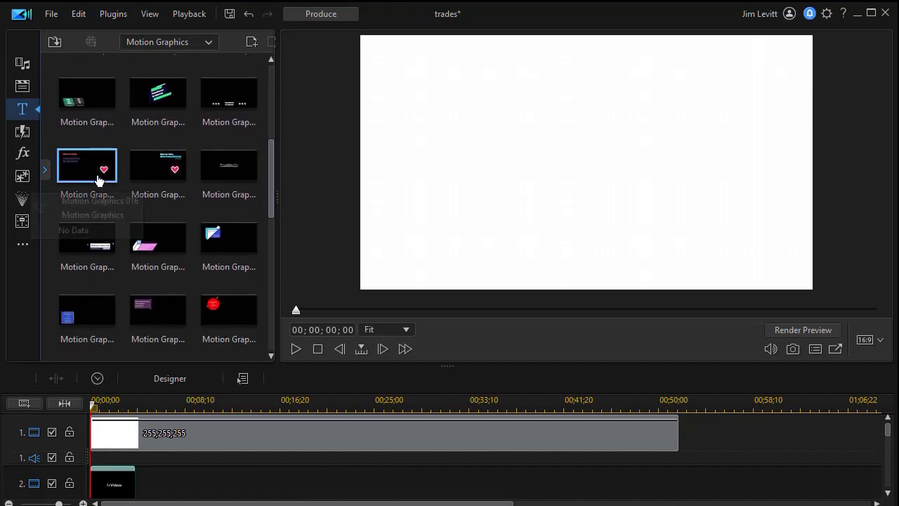
{"action": "left_click_drag", "start_coordinate": [101, 177], "coordinate": [167, 479]}
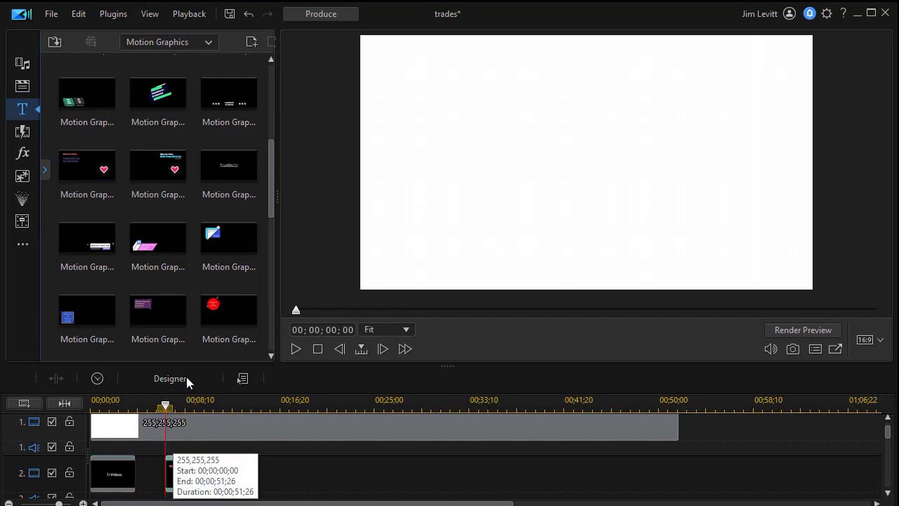
{"action": "left_click_drag", "start_coordinate": [161, 169], "coordinate": [244, 477]}
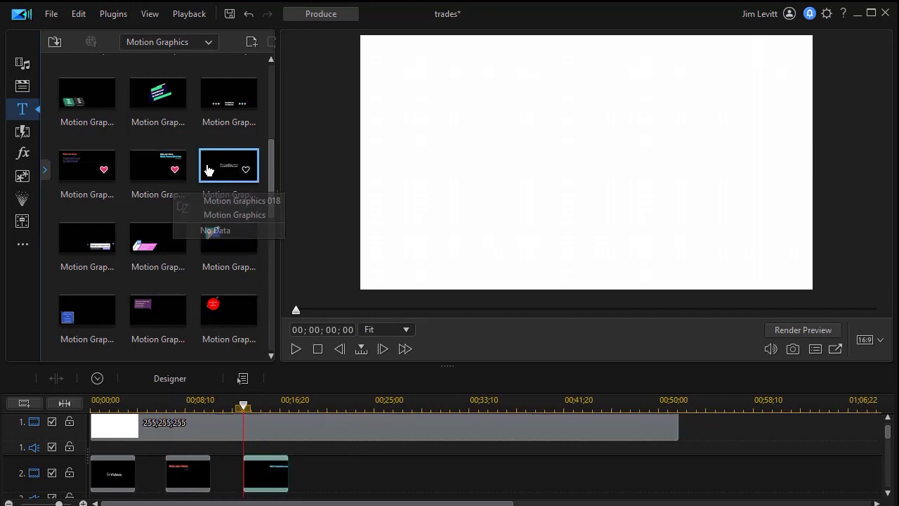
Step: Add the Text Only Default title after them near 00;20, then open the first clip for editing
{"action": "left_click", "coordinate": [211, 44]}
{"action": "left_click_drag", "start_coordinate": [214, 128], "coordinate": [216, 50]}
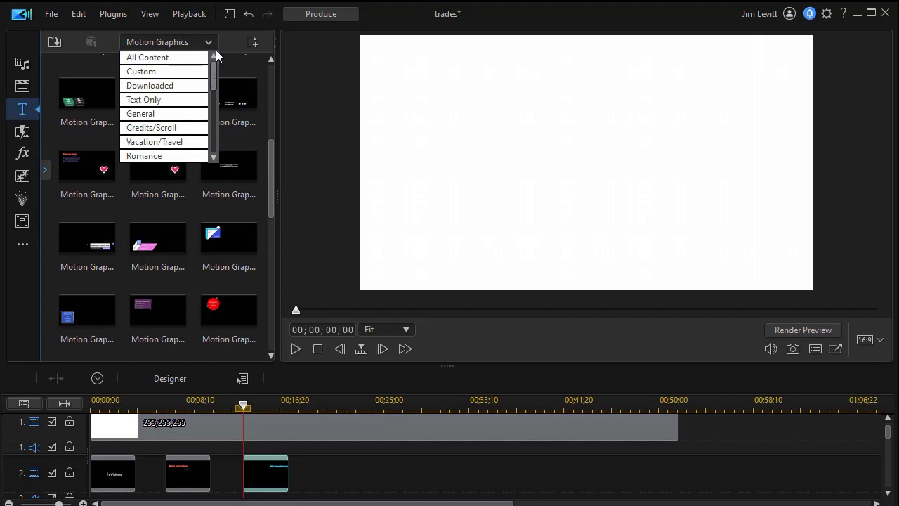
{"action": "left_click", "coordinate": [171, 99]}
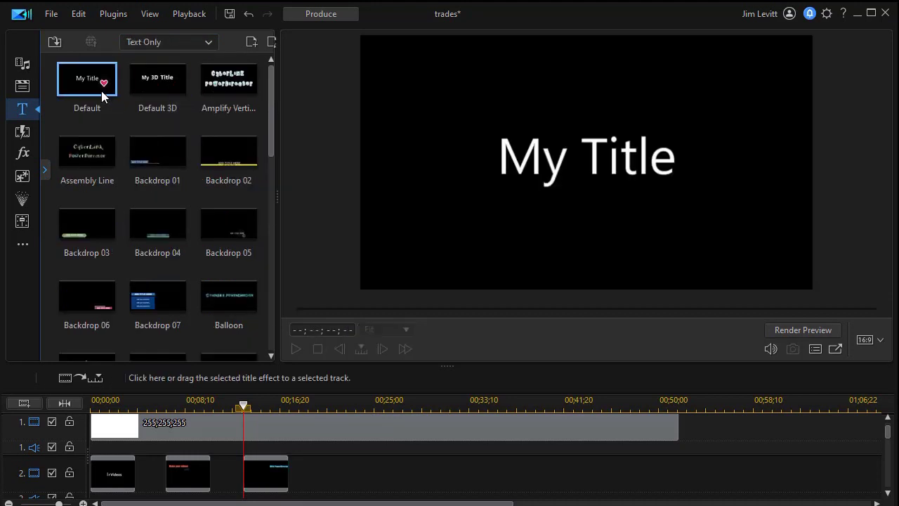
{"action": "left_click_drag", "start_coordinate": [78, 81], "coordinate": [321, 484]}
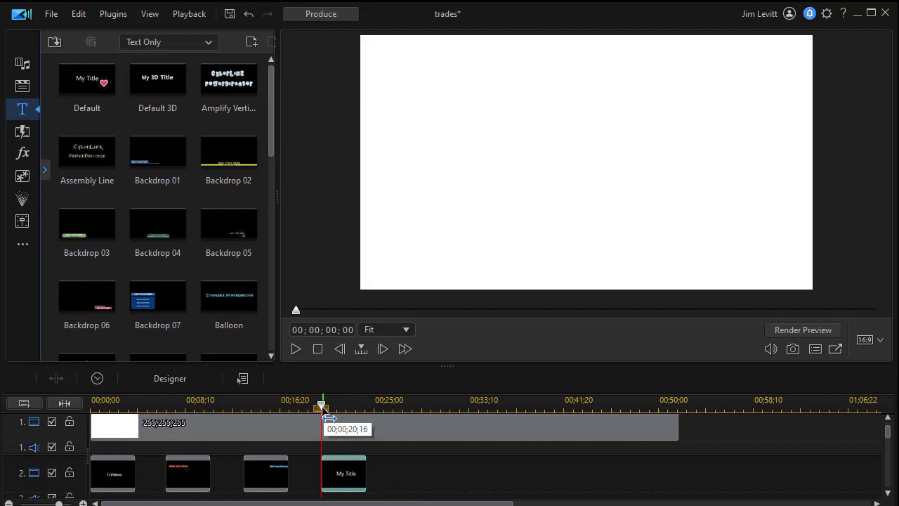
{"action": "left_click", "coordinate": [114, 483]}
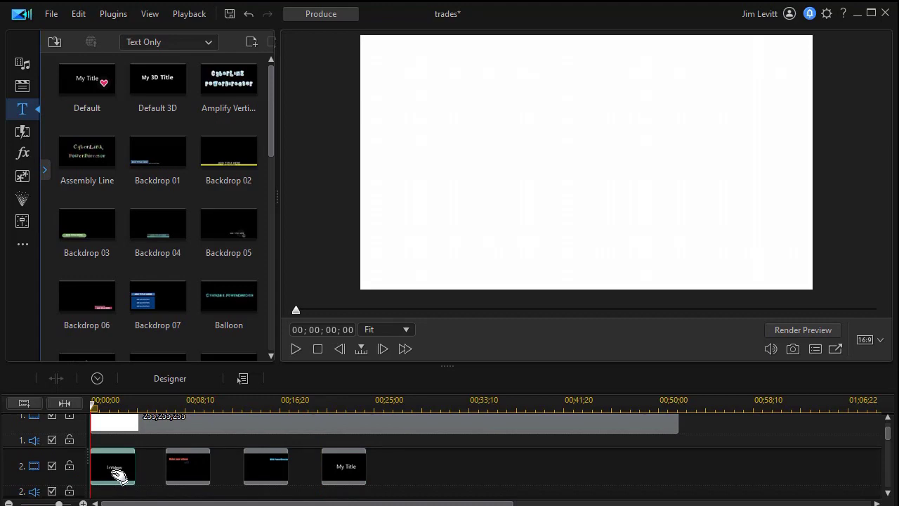
{"action": "double_click", "coordinate": [118, 476]}
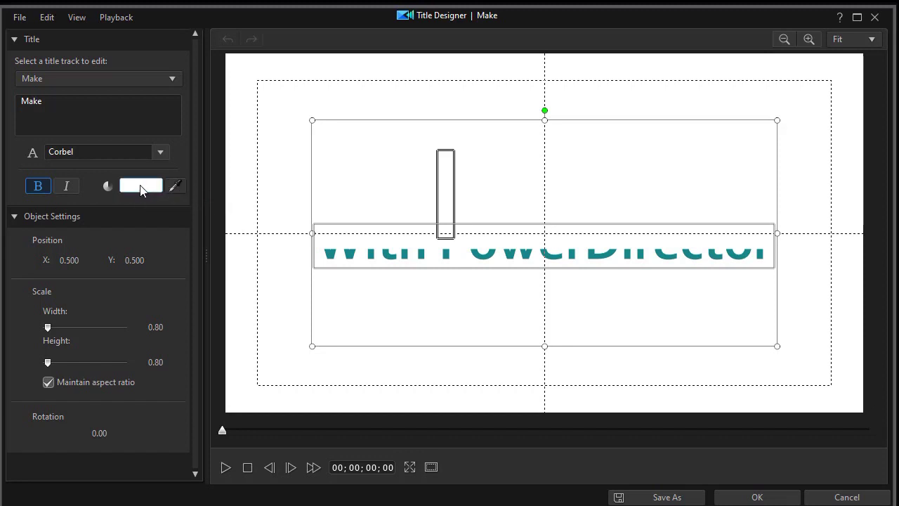
Step: Colour the Make text dark red
{"action": "left_click", "coordinate": [143, 187]}
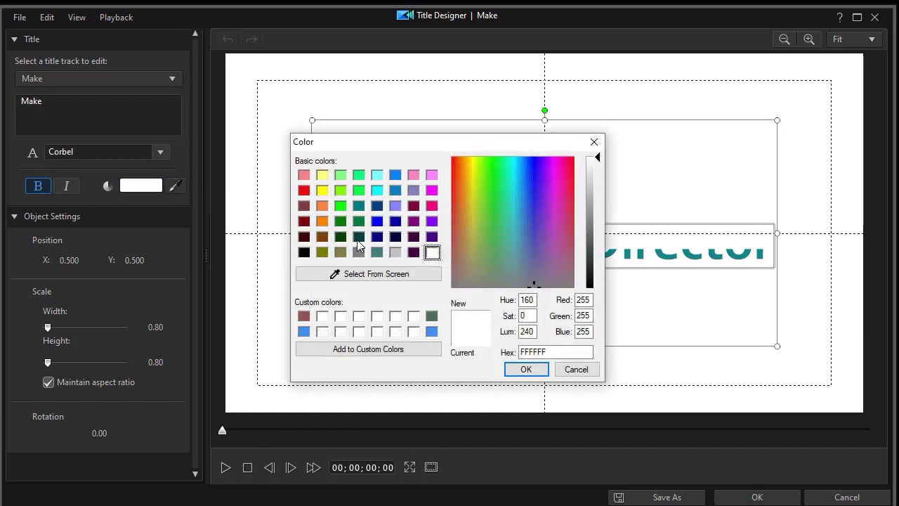
{"action": "left_click", "coordinate": [304, 222]}
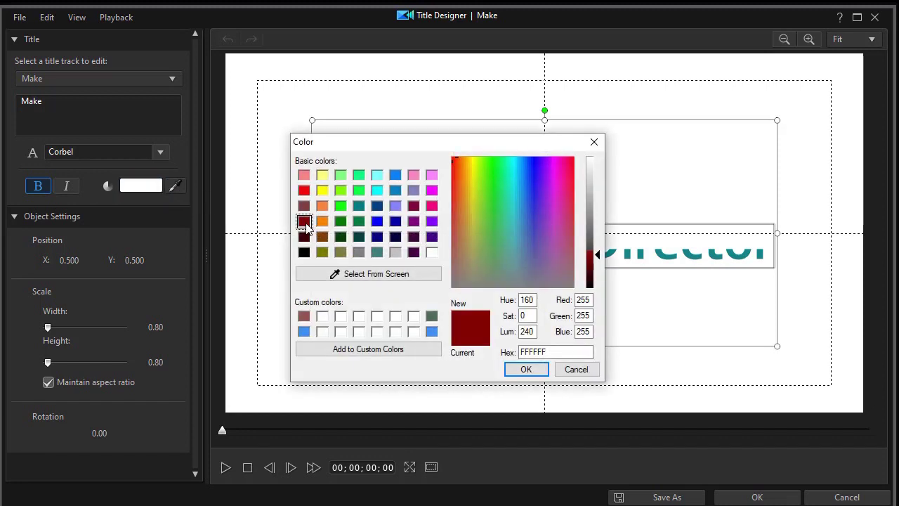
{"action": "left_click", "coordinate": [520, 370]}
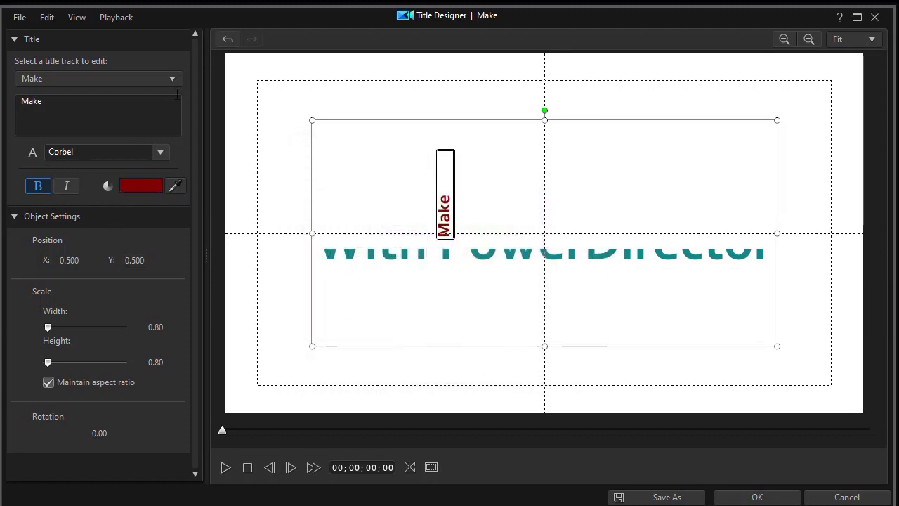
Step: Colour the Your Videos line brown
{"action": "left_click", "coordinate": [172, 78]}
{"action": "left_click", "coordinate": [148, 111]}
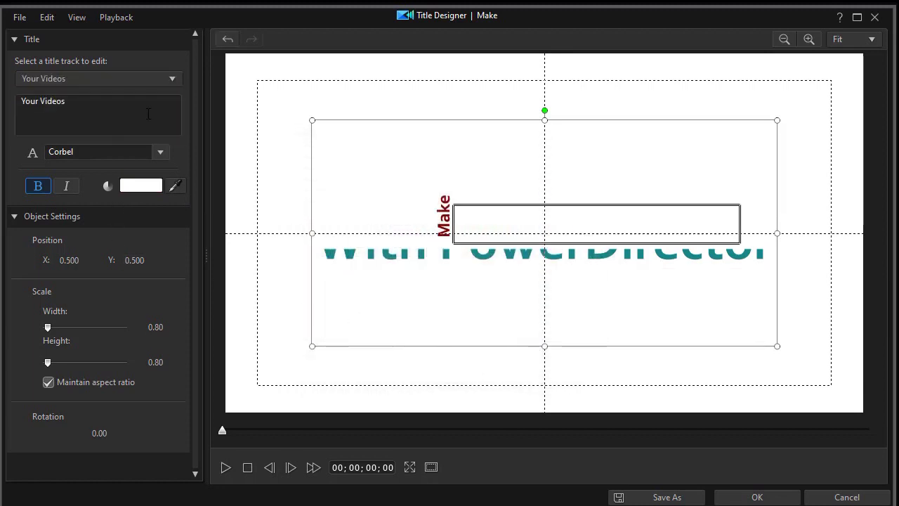
{"action": "left_click", "coordinate": [153, 187]}
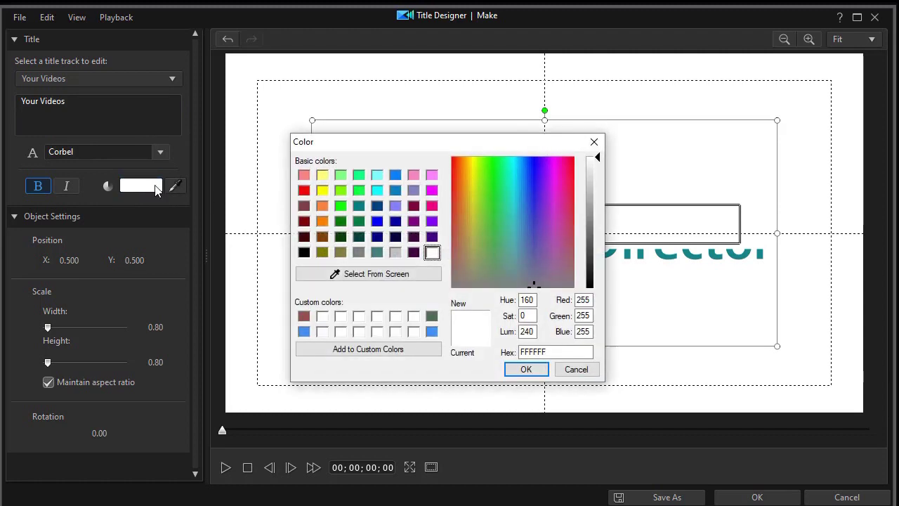
{"action": "left_click", "coordinate": [323, 237]}
{"action": "left_click", "coordinate": [526, 370]}
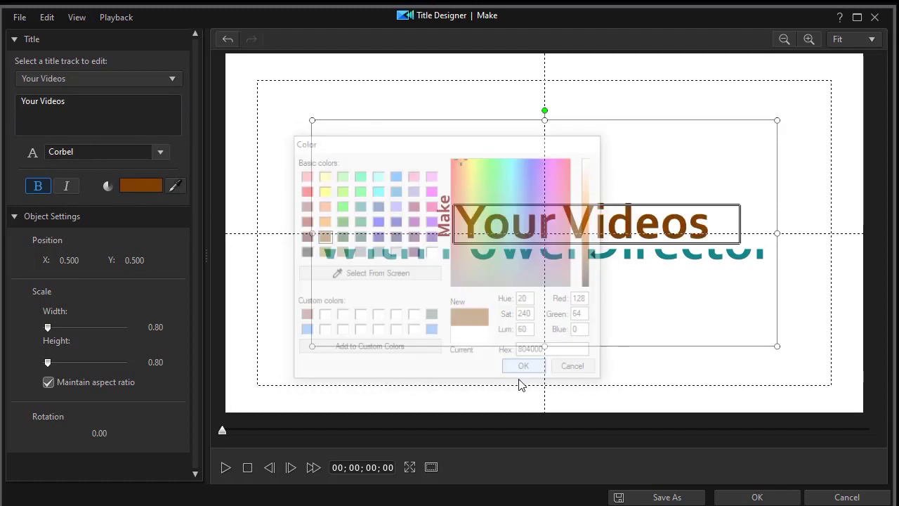
Step: Colour the By CyberLink line orange (FF8000)
{"action": "left_click", "coordinate": [171, 81]}
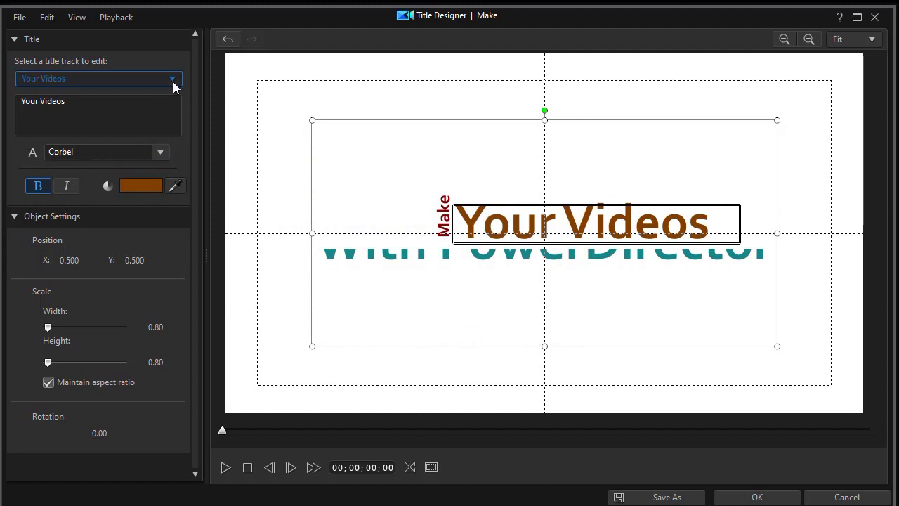
{"action": "left_click", "coordinate": [150, 137]}
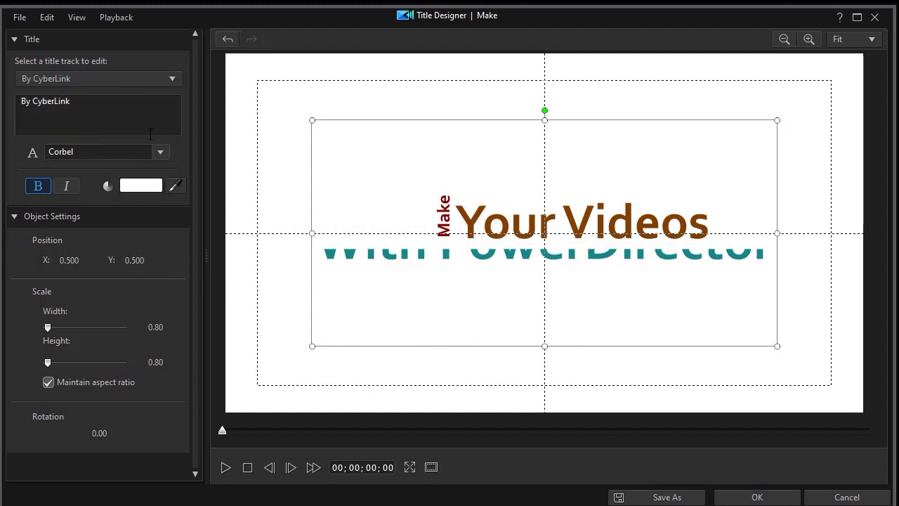
{"action": "left_click", "coordinate": [143, 185]}
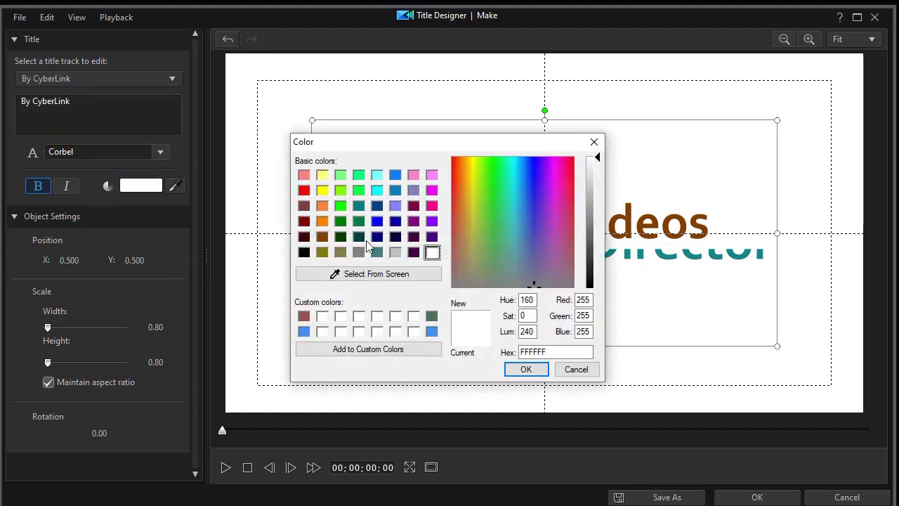
{"action": "left_click", "coordinate": [324, 221]}
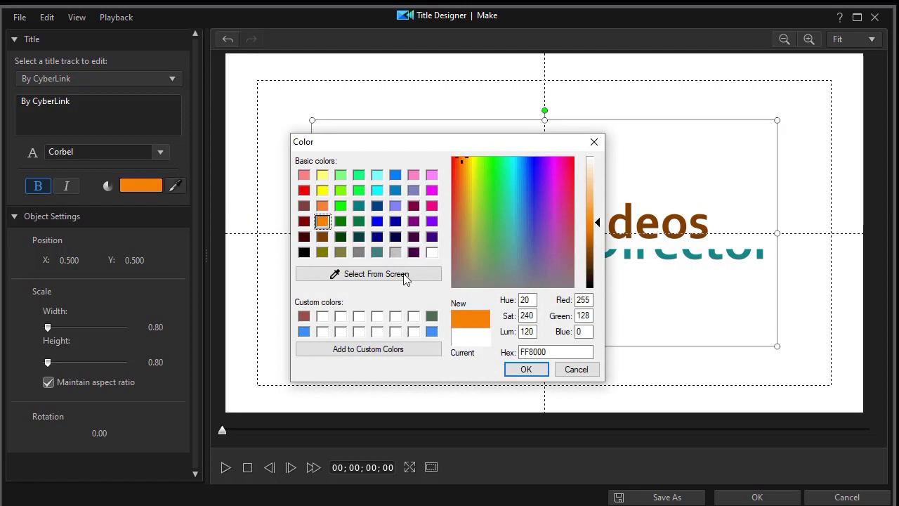
{"action": "left_click", "coordinate": [527, 369]}
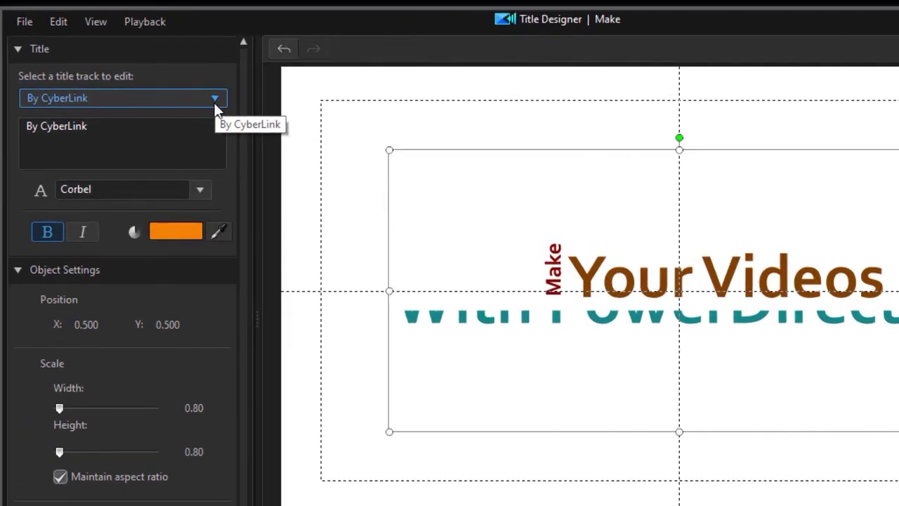
Step: Change the Make line to 'Join' and the Your Videos line to 'the'
{"action": "left_click", "coordinate": [172, 83]}
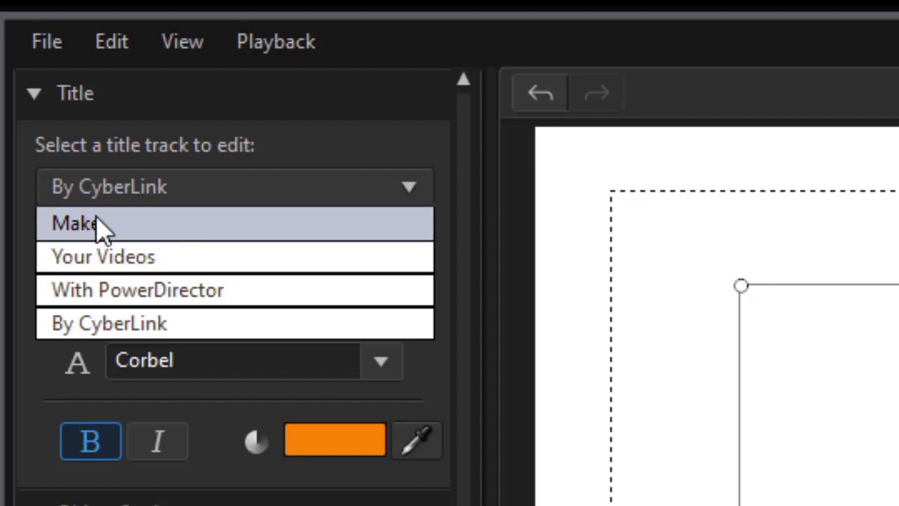
{"action": "left_click", "coordinate": [191, 228]}
{"action": "key", "text": "ctrl+a"}
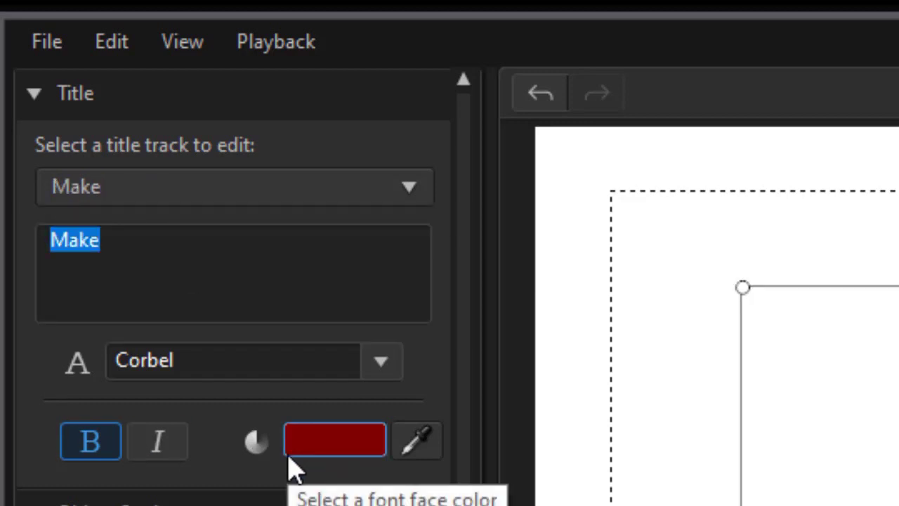
{"action": "type", "text": "Join"}
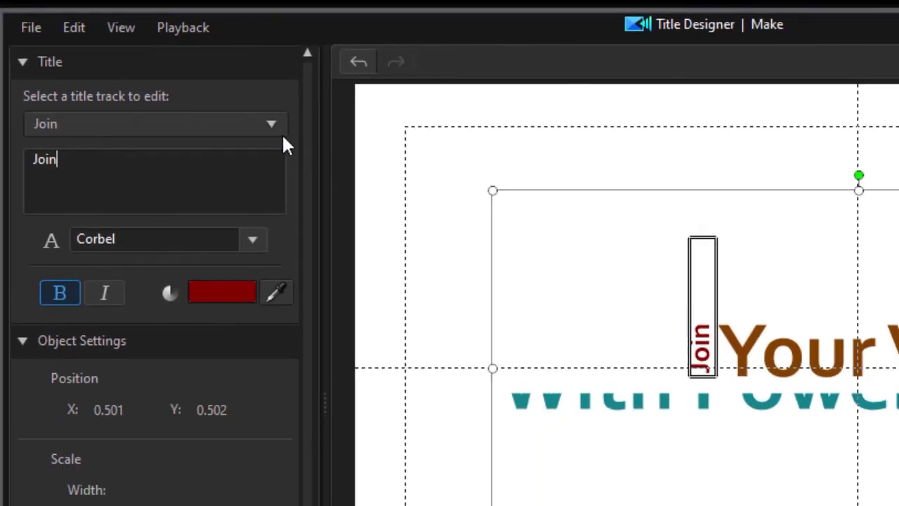
{"action": "left_click", "coordinate": [409, 186]}
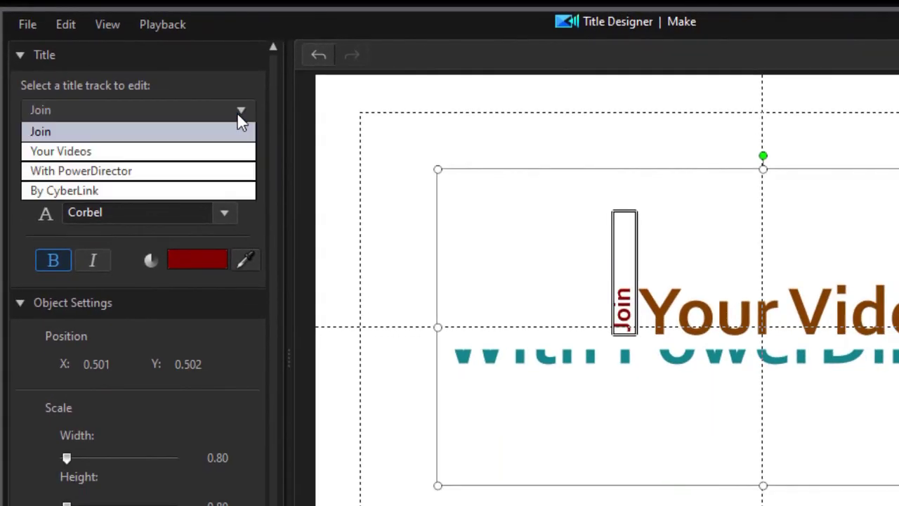
{"action": "left_click", "coordinate": [193, 153]}
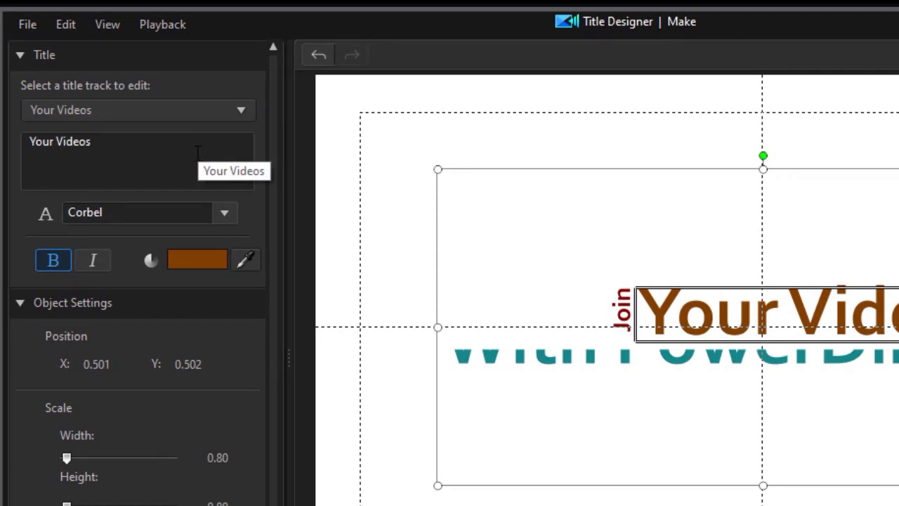
{"action": "left_click", "coordinate": [190, 160]}
{"action": "key", "text": "ctrl+a"}
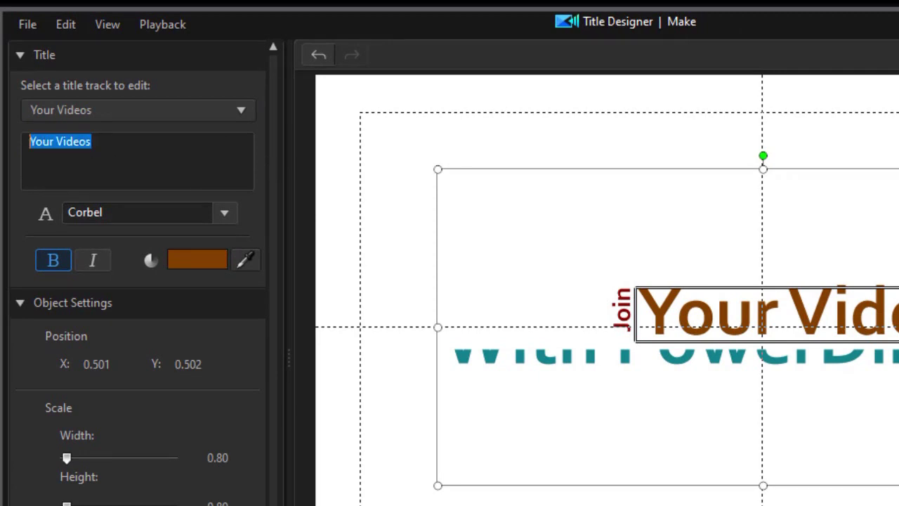
{"action": "type", "text": "the"}
Step: Replace With PowerDirector with 'SKILLED TRADES' and By CyberLink with 'Great Opportunities!'
{"action": "left_click", "coordinate": [248, 109]}
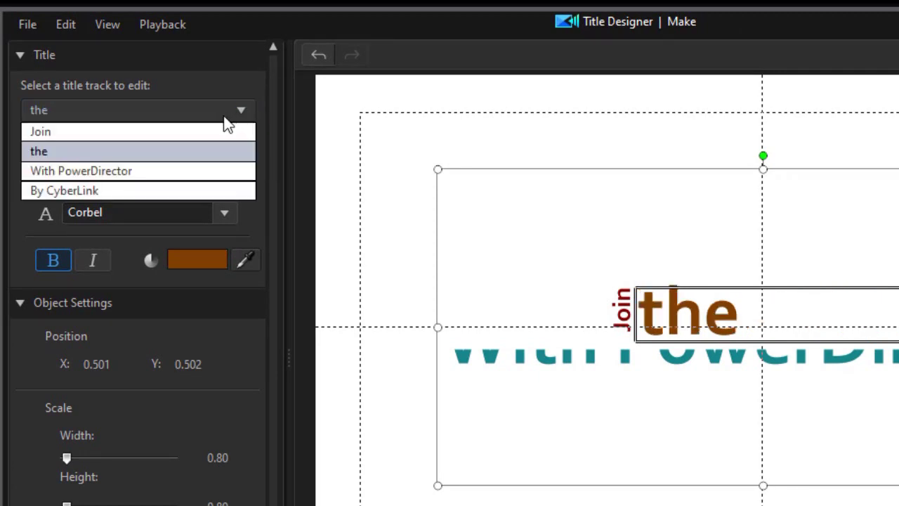
{"action": "left_click", "coordinate": [207, 170]}
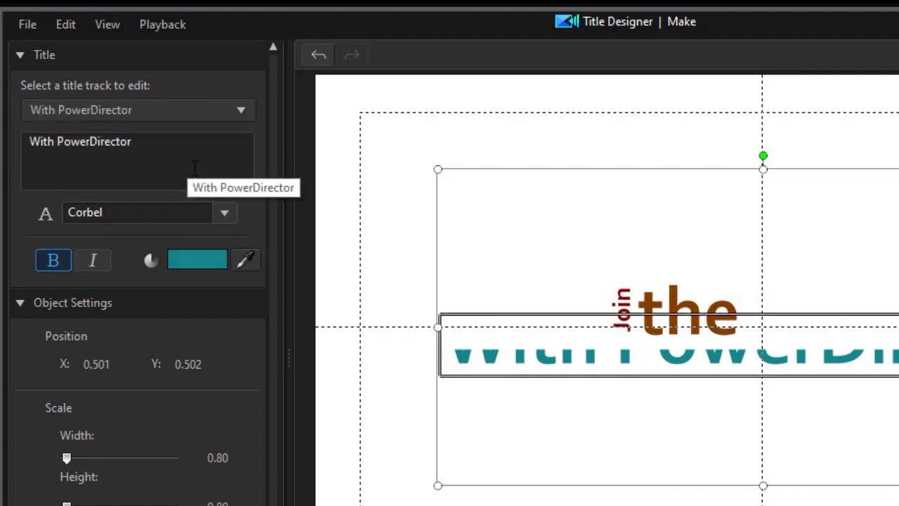
{"action": "left_click", "coordinate": [147, 132]}
{"action": "key", "text": "ctrl+a"}
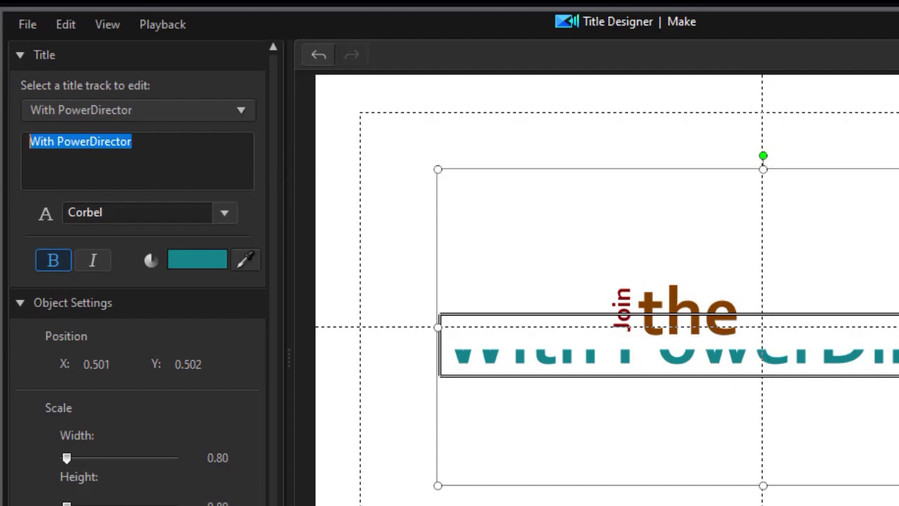
{"action": "type", "text": "SKILLED TRADES"}
{"action": "left_click", "coordinate": [239, 105]}
{"action": "left_click", "coordinate": [160, 186]}
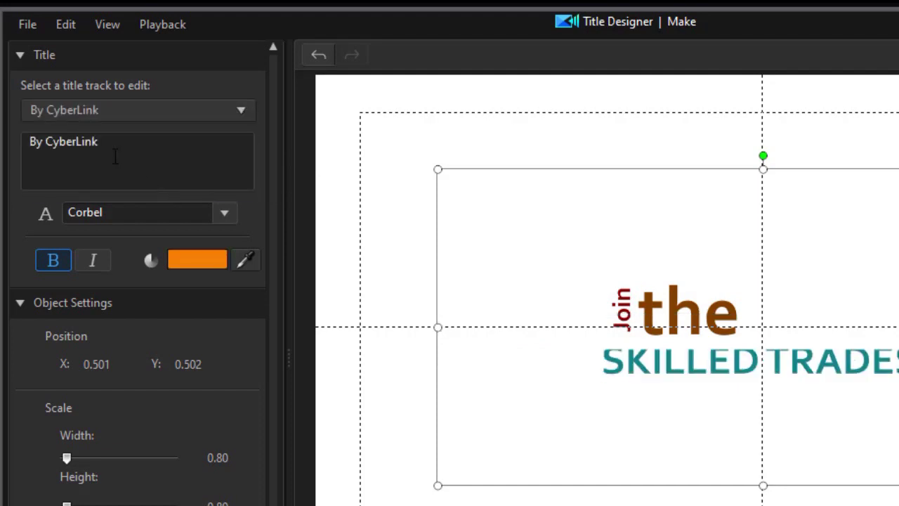
{"action": "left_click", "coordinate": [116, 144]}
{"action": "key", "text": "ctrl+a"}
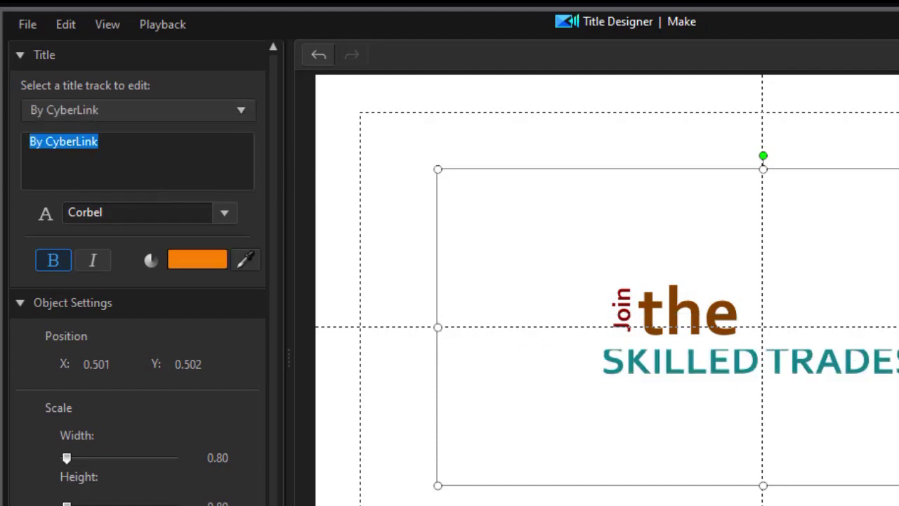
{"action": "type", "text": "Great Opportunities!"}
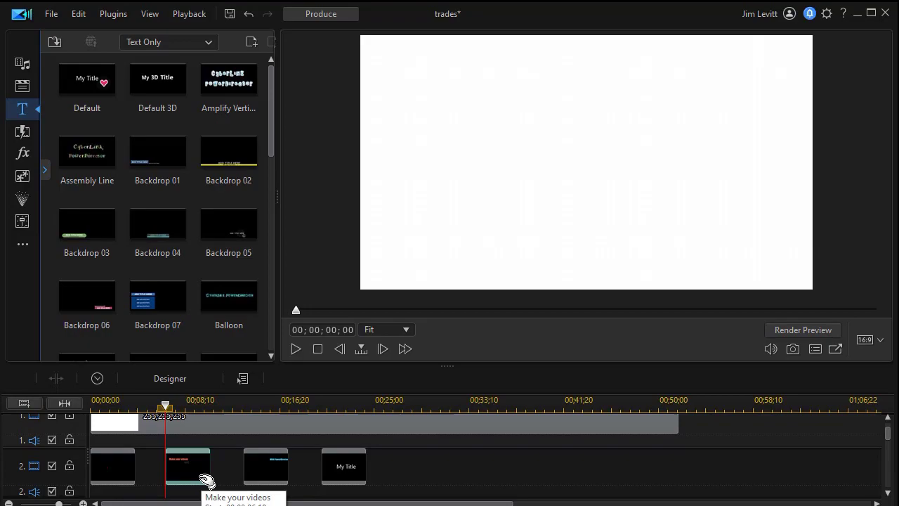
Step: In the second title, change the first lines to 'Learn' and 'Essential Skills'
{"action": "double_click", "coordinate": [203, 483]}
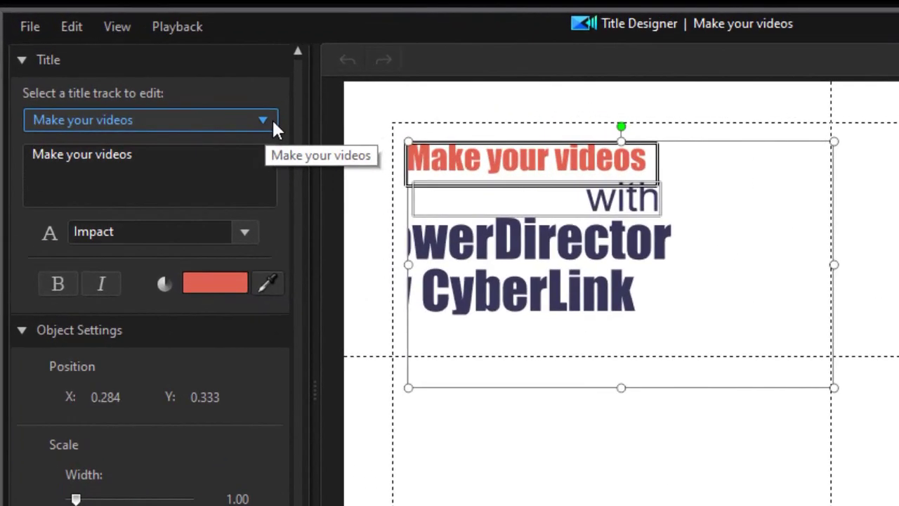
{"action": "left_click", "coordinate": [181, 82]}
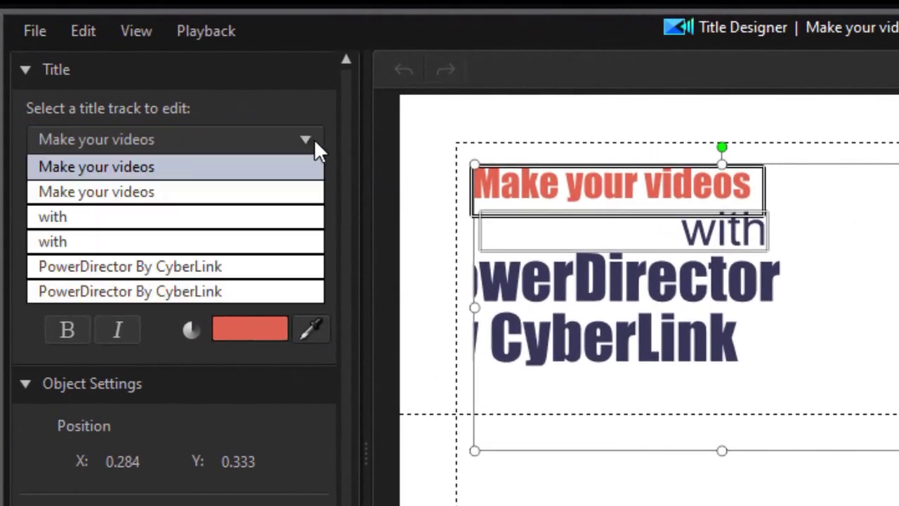
{"action": "left_click", "coordinate": [162, 190]}
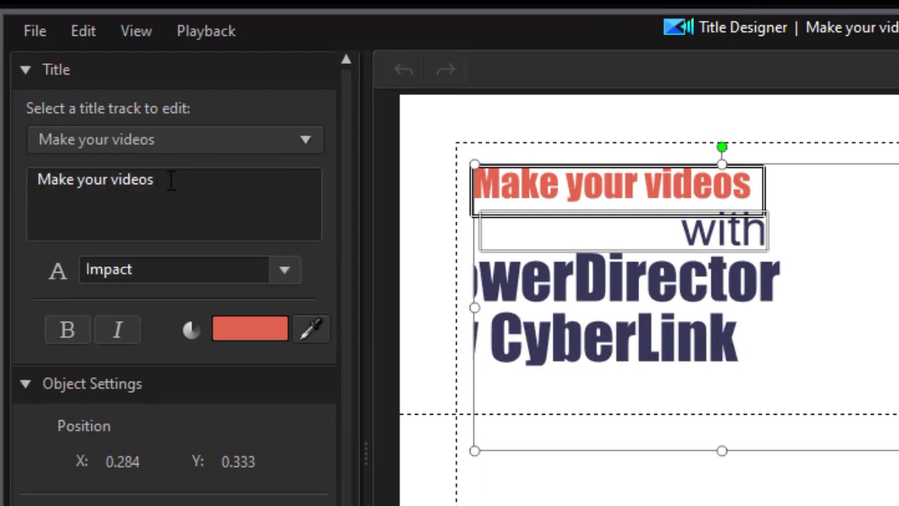
{"action": "key", "text": "ctrl+a"}
{"action": "type", "text": "Learn"}
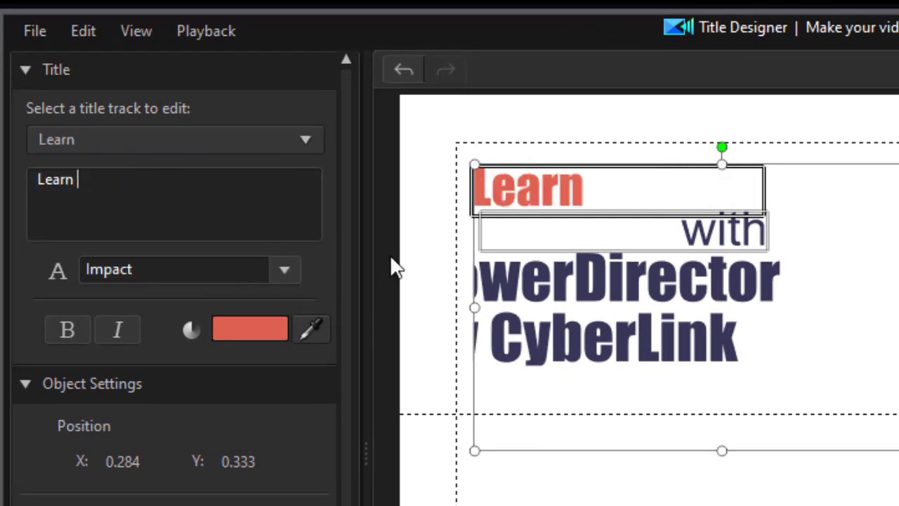
{"action": "left_click", "coordinate": [306, 139]}
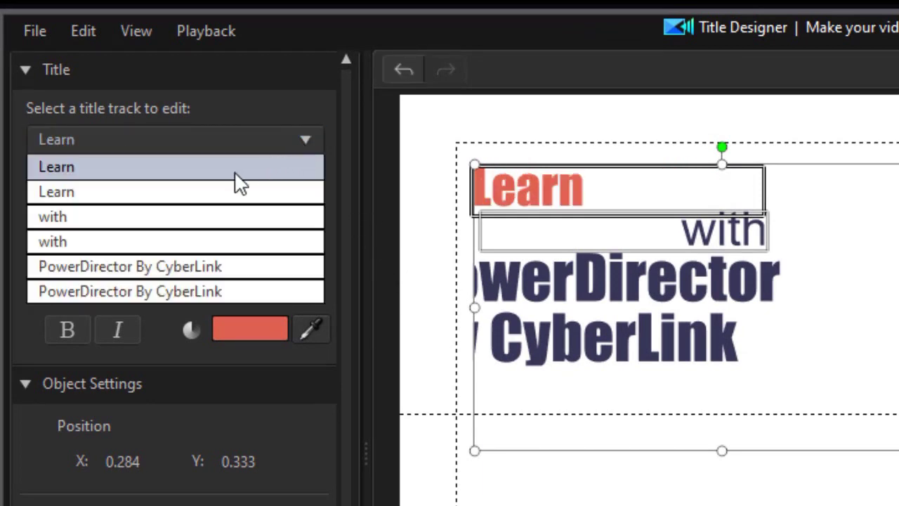
{"action": "left_click", "coordinate": [191, 217]}
{"action": "left_click_drag", "start_coordinate": [94, 179], "coordinate": [37, 179]}
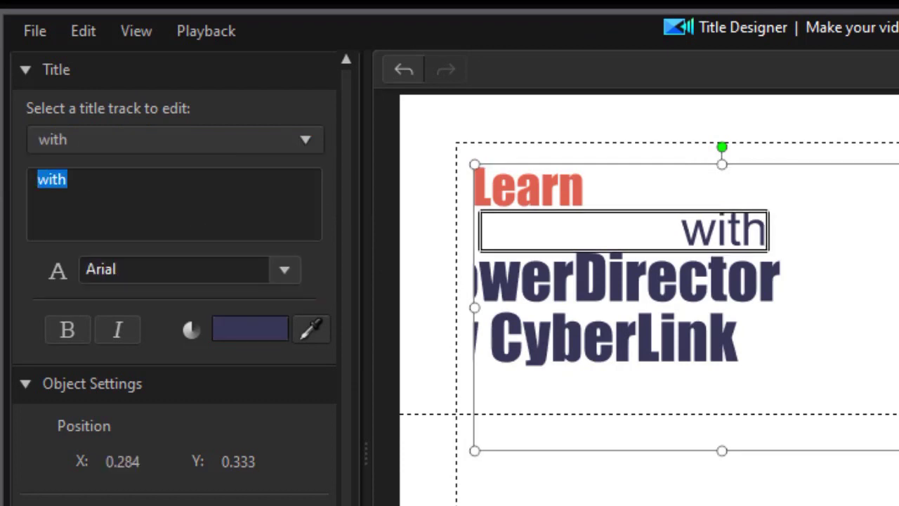
{"action": "type", "text": "Essential Skills"}
Step: Replace the PowerDirector By CyberLink line with 'From the BEST' and play the title back
{"action": "left_click", "coordinate": [295, 139]}
{"action": "left_click", "coordinate": [203, 268]}
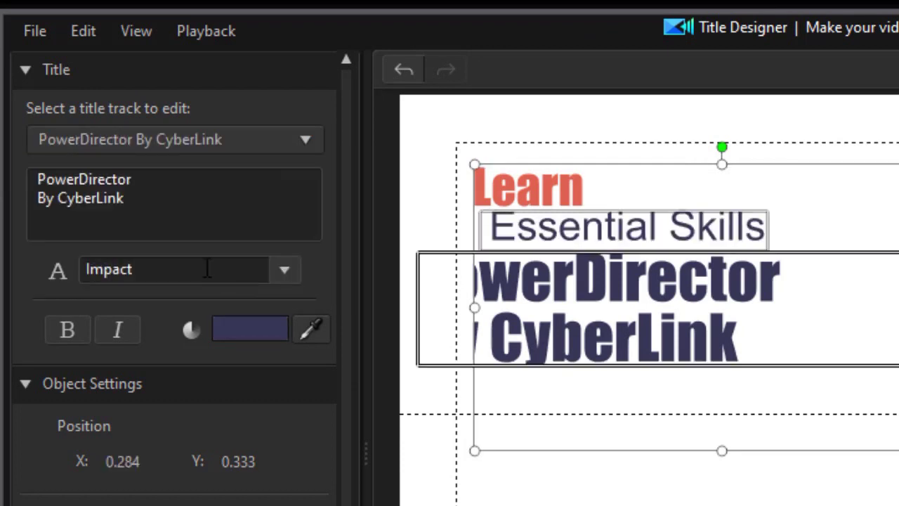
{"action": "left_click_drag", "start_coordinate": [182, 202], "coordinate": [38, 177]}
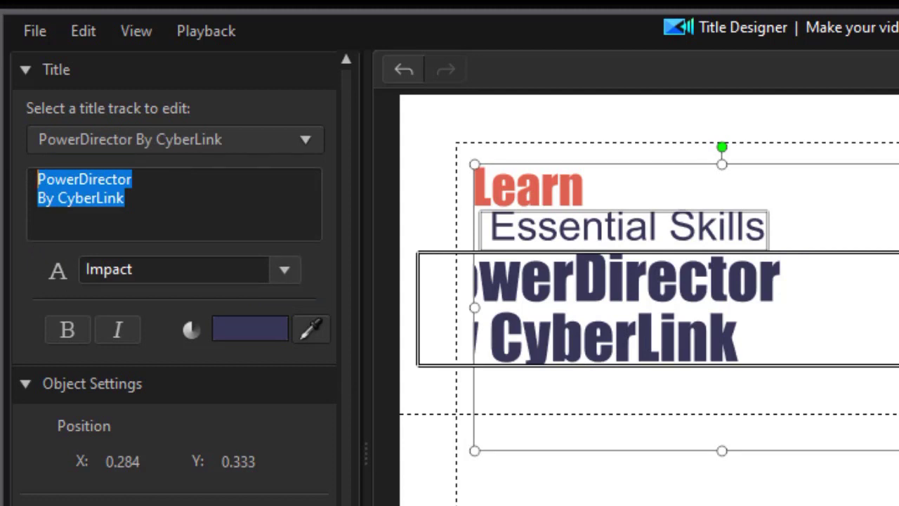
{"action": "type", "text": "From the BEST"}
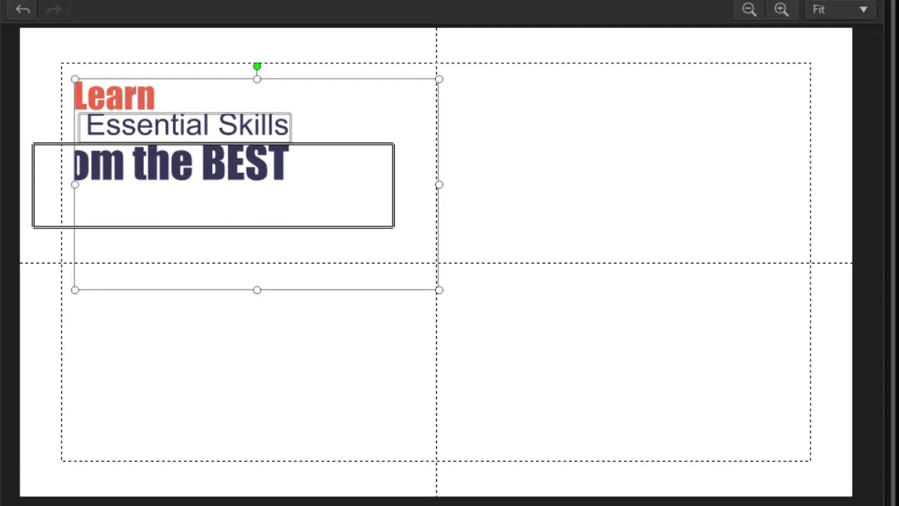
{"action": "key", "text": "space"}
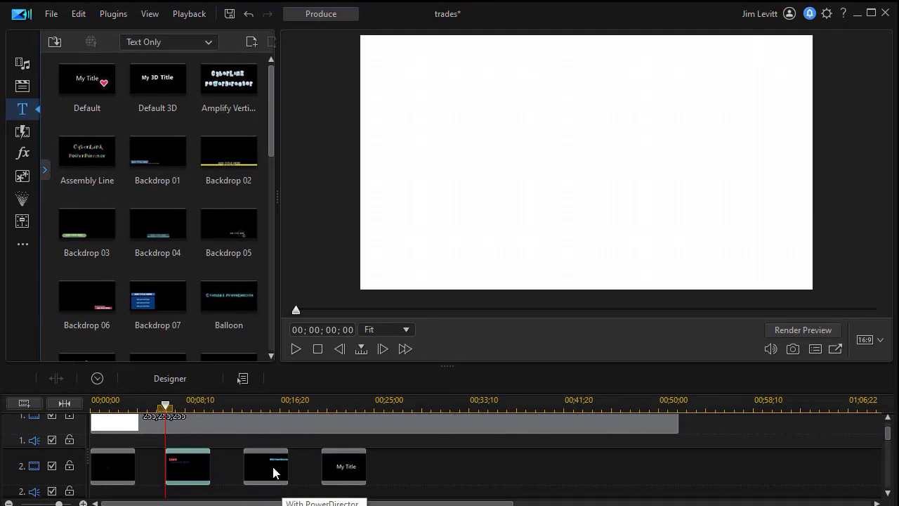
Step: Move the playhead back to the start and reopen the Join title clip in Title Designer
{"action": "left_click", "coordinate": [239, 467]}
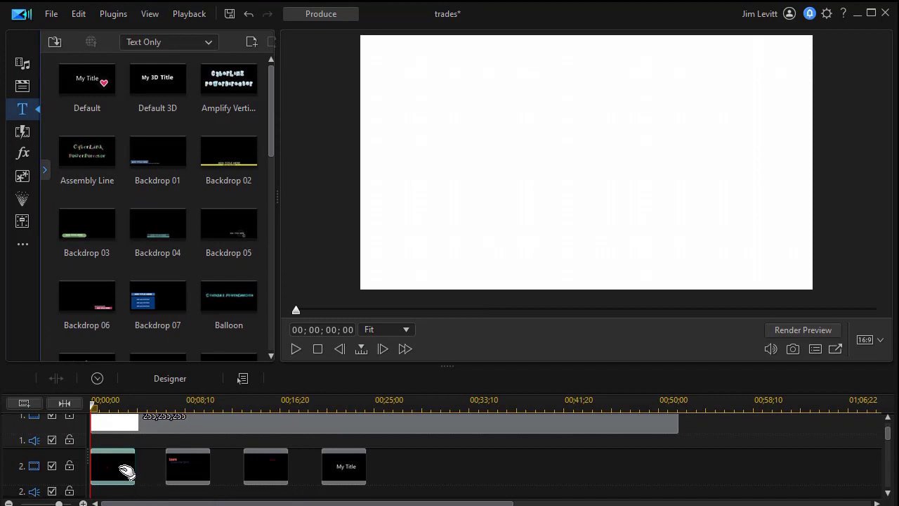
{"action": "double_click", "coordinate": [128, 474]}
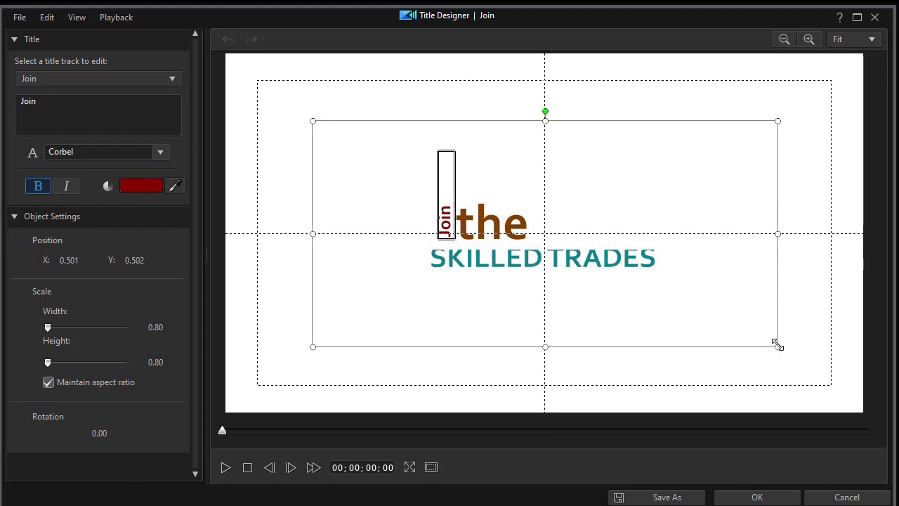
Step: Shrink the Join title to about half size and place it in the upper-left quadrant
{"action": "left_click_drag", "start_coordinate": [777, 347], "coordinate": [663, 305]}
{"action": "left_click_drag", "start_coordinate": [518, 195], "coordinate": [376, 124]}
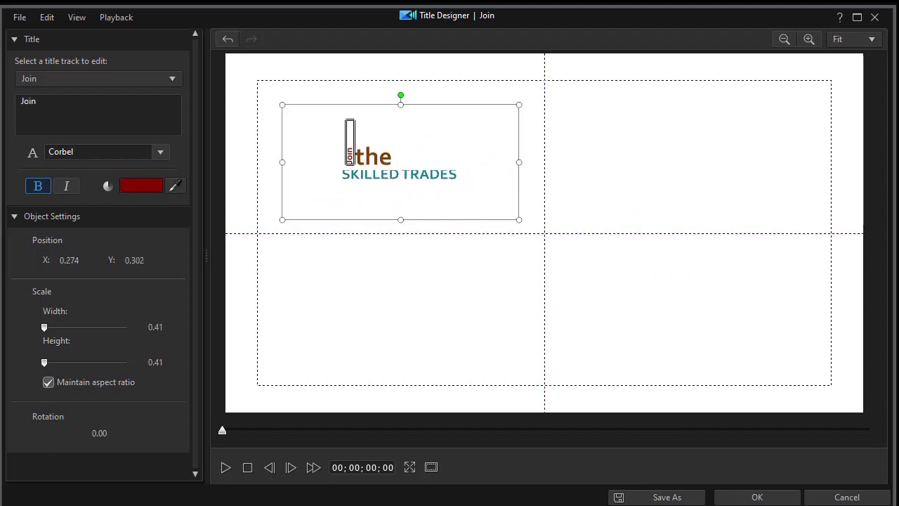
{"action": "left_click", "coordinate": [753, 498]}
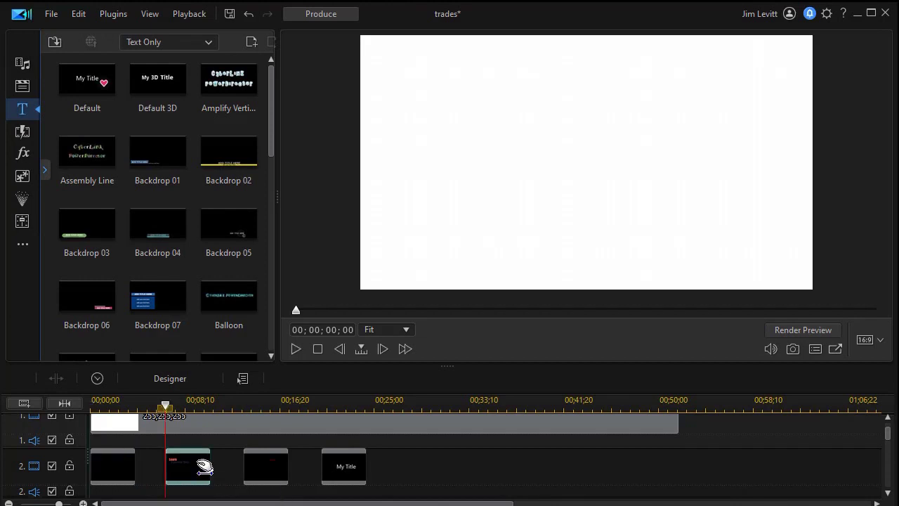
Step: Move the Learn title to the upper-right quadrant
{"action": "left_click_drag", "start_coordinate": [165, 406], "coordinate": [179, 407]}
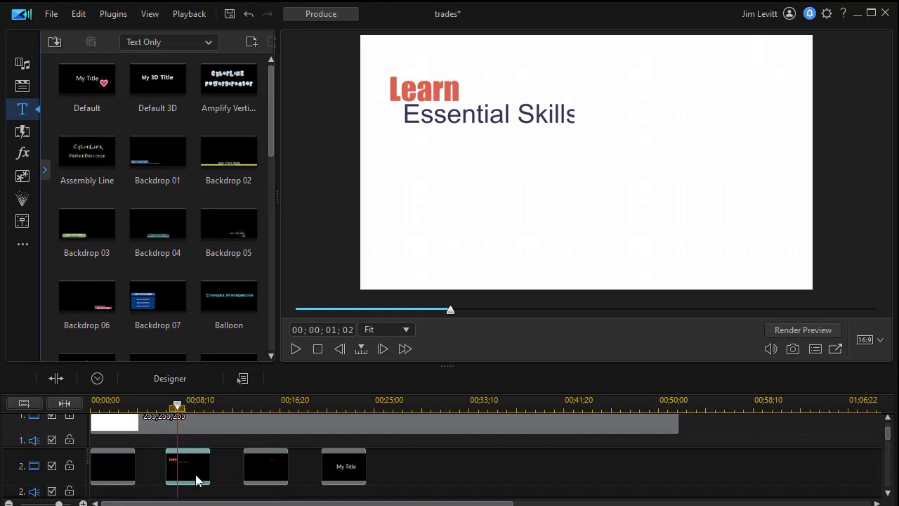
{"action": "double_click", "coordinate": [197, 476]}
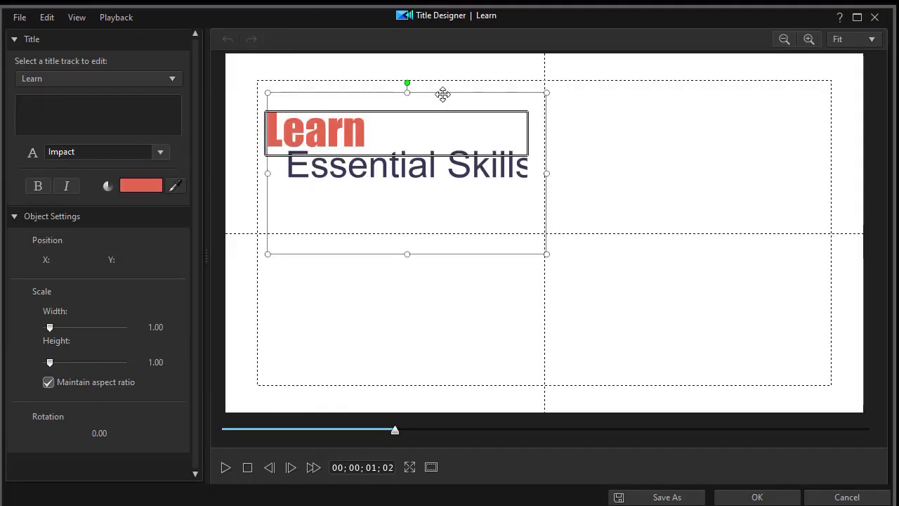
{"action": "left_click_drag", "start_coordinate": [441, 95], "coordinate": [728, 87]}
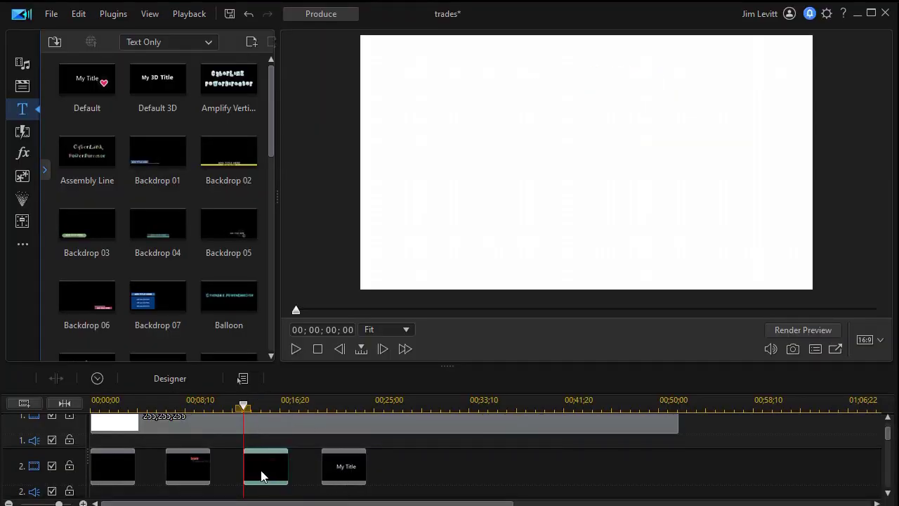
Step: Reposition and enlarge the Skills for Life title group, then accept the changes
{"action": "double_click", "coordinate": [262, 476]}
{"action": "left_click_drag", "start_coordinate": [654, 84], "coordinate": [532, 267]}
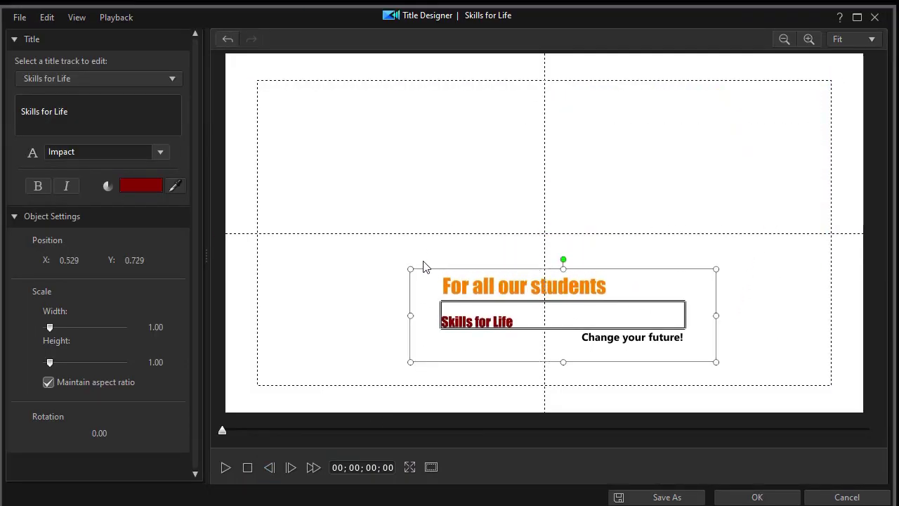
{"action": "left_click_drag", "start_coordinate": [410, 269], "coordinate": [352, 242]}
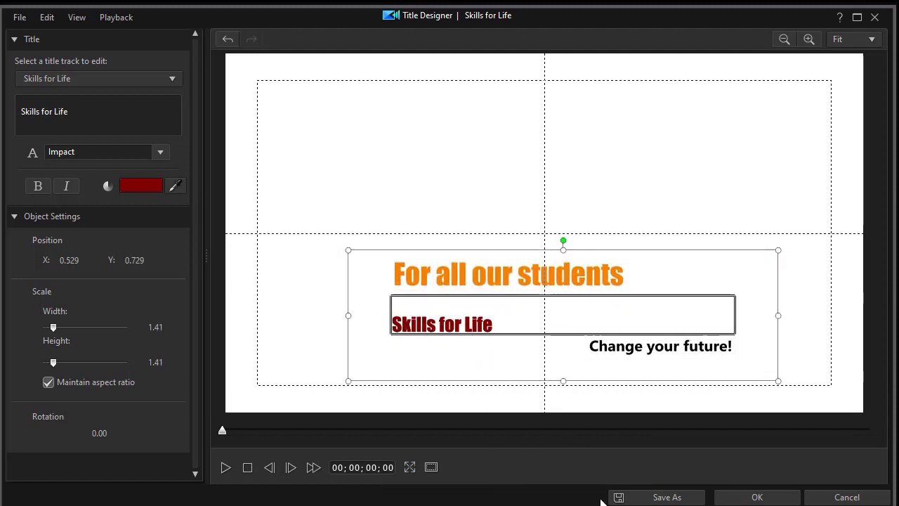
{"action": "left_click", "coordinate": [767, 499]}
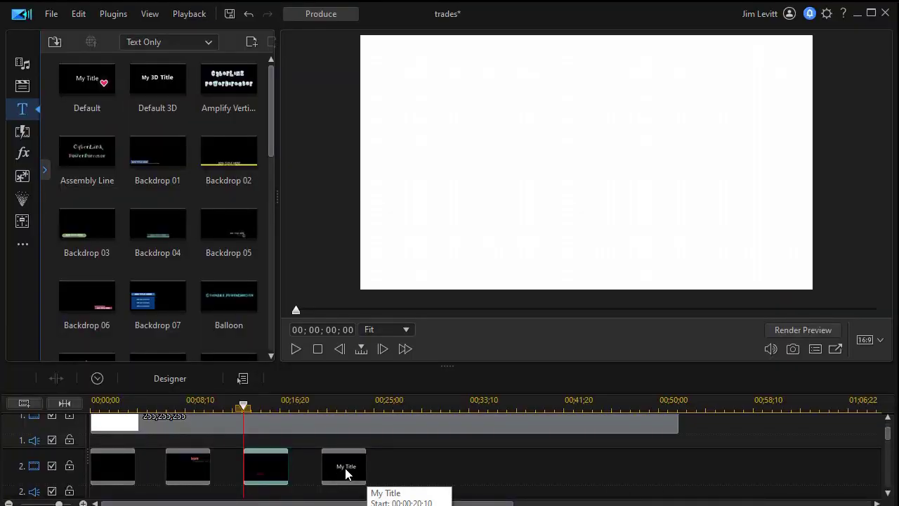
{"action": "left_click", "coordinate": [346, 474]}
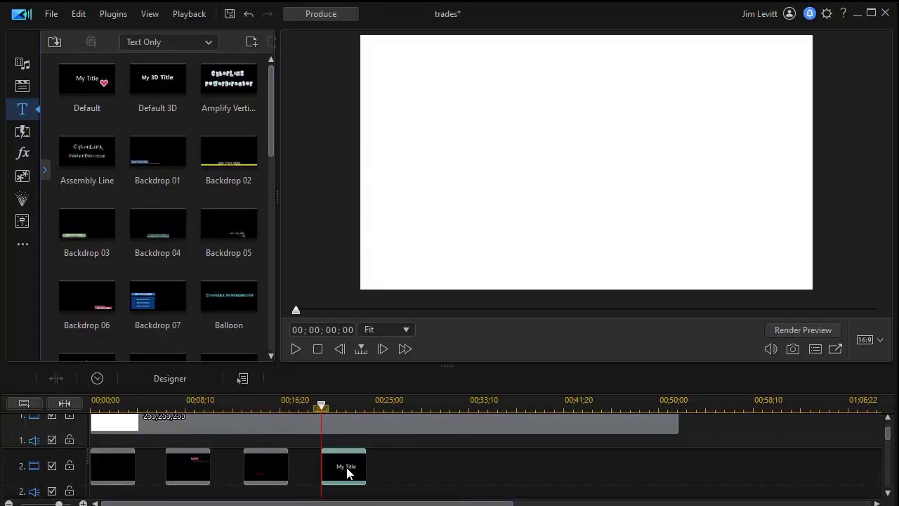
Step: Make the My Title text dark red
{"action": "double_click", "coordinate": [347, 469]}
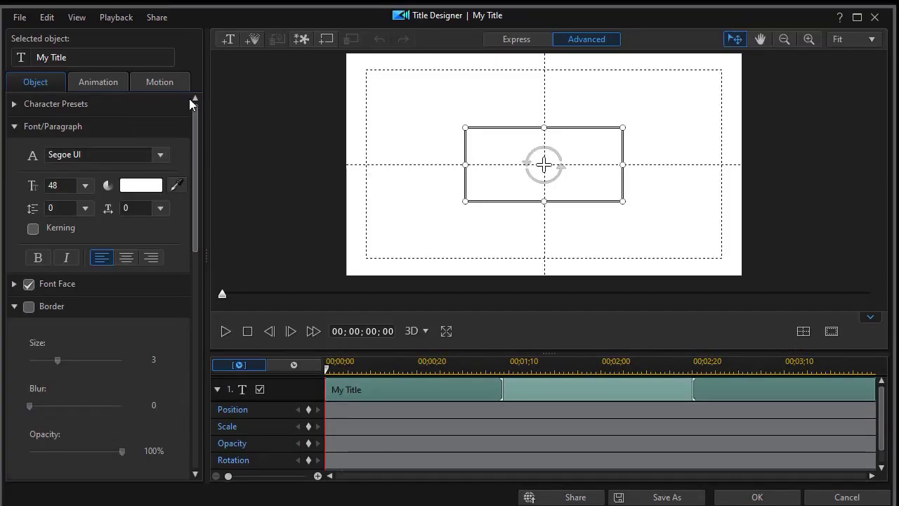
{"action": "left_click", "coordinate": [141, 186]}
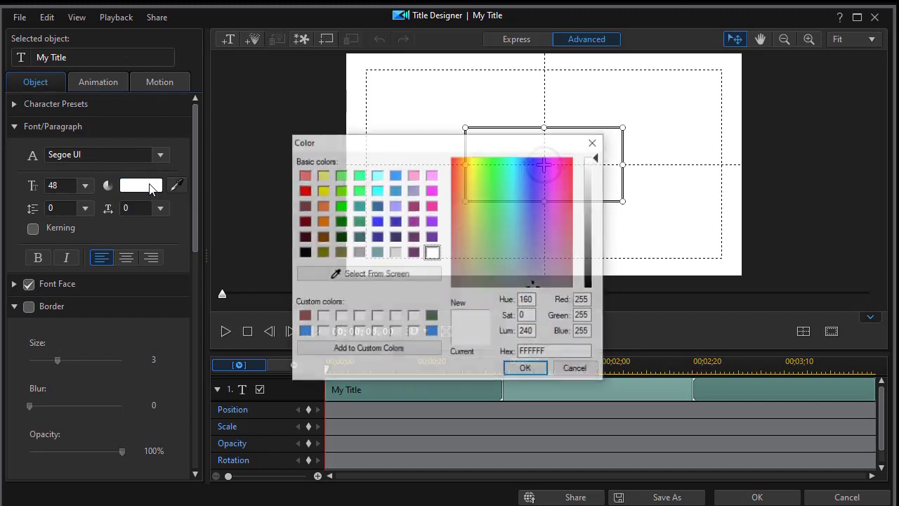
{"action": "left_click", "coordinate": [304, 222]}
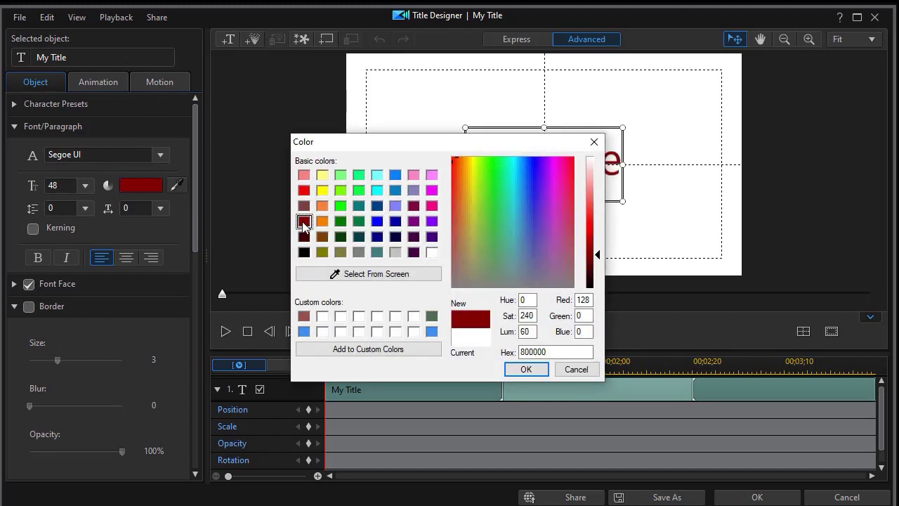
{"action": "left_click", "coordinate": [526, 369]}
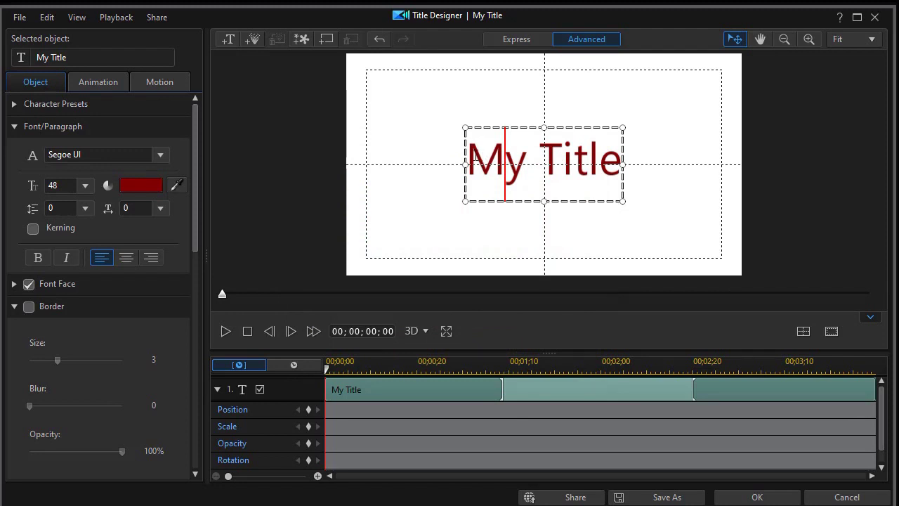
Step: Replace the text with 'Enroll Now' and move it just below the frame's centre
{"action": "left_click_drag", "start_coordinate": [466, 164], "coordinate": [622, 169]}
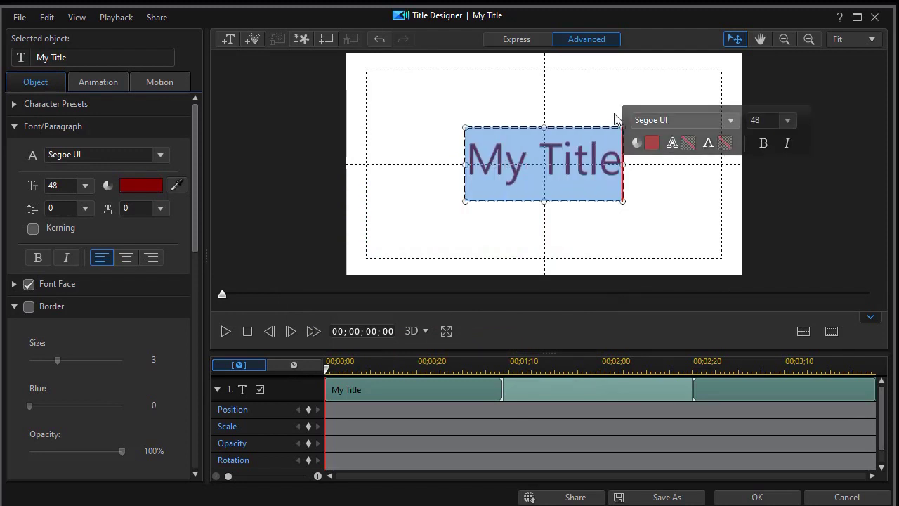
{"action": "type", "text": "Enroll Now"}
{"action": "left_click_drag", "start_coordinate": [518, 125], "coordinate": [492, 164]}
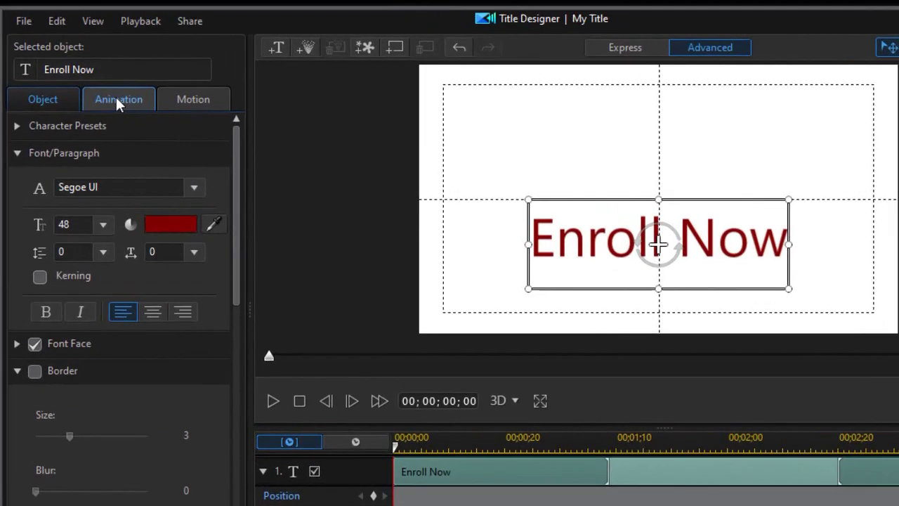
{"action": "left_click", "coordinate": [96, 87]}
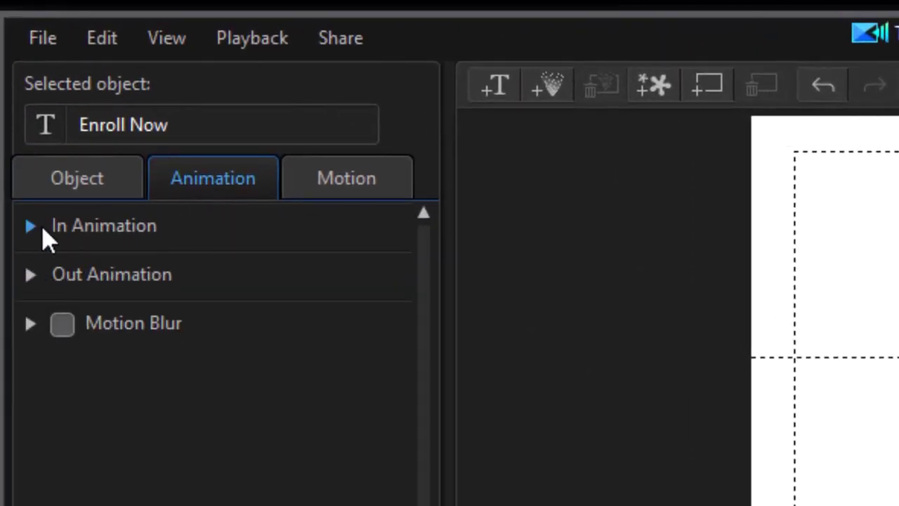
Step: Apply the Trance Up in-animation to the Enroll Now title text
{"action": "left_click", "coordinate": [30, 226]}
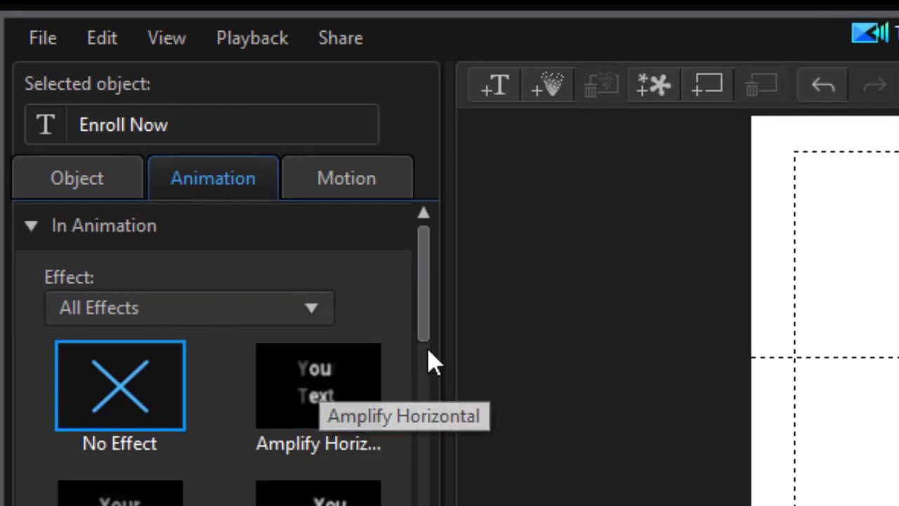
{"action": "left_click_drag", "start_coordinate": [429, 281], "coordinate": [406, 505]}
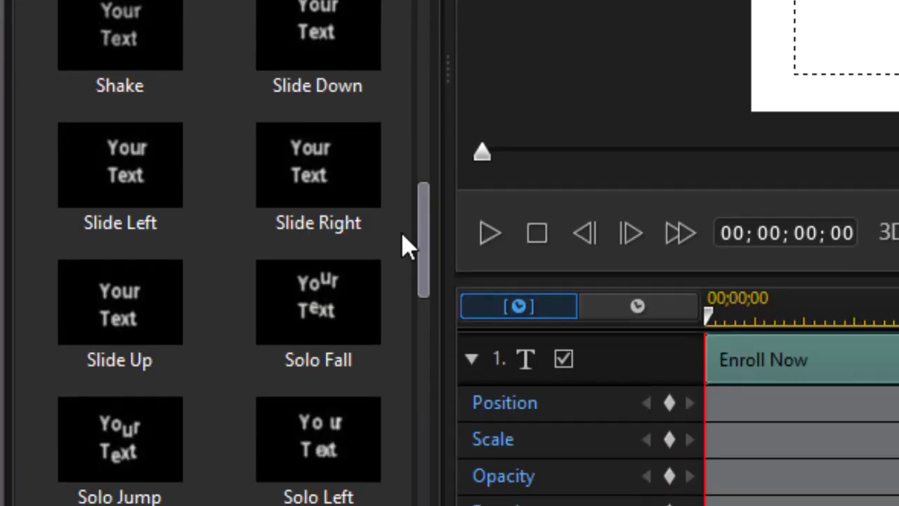
{"action": "left_click_drag", "start_coordinate": [406, 247], "coordinate": [392, 352]}
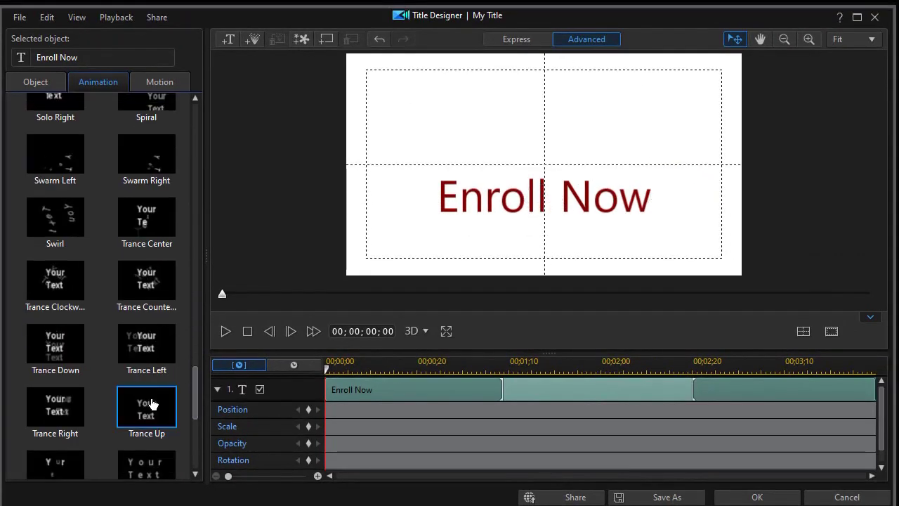
{"action": "left_click", "coordinate": [153, 404]}
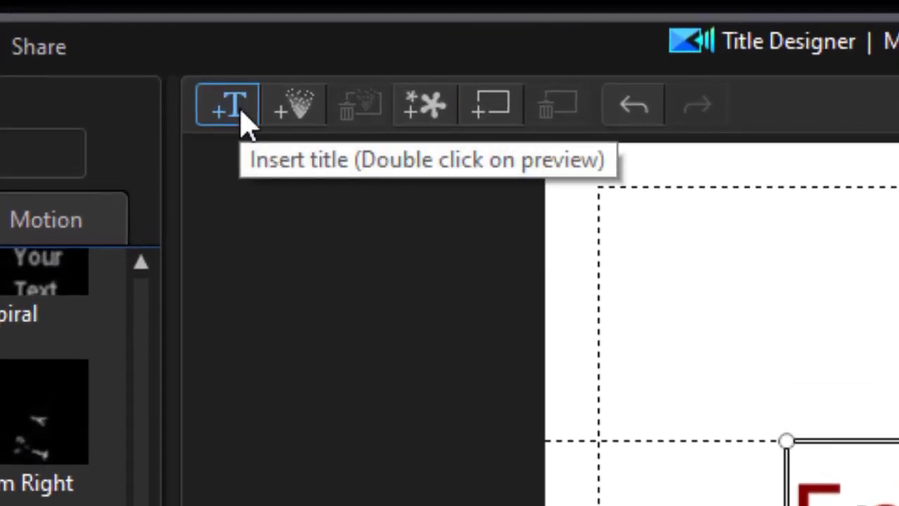
Step: Add a new title box with the pasted 'Ananson Tech' text, placed just below Enroll Now
{"action": "left_click", "coordinate": [242, 116]}
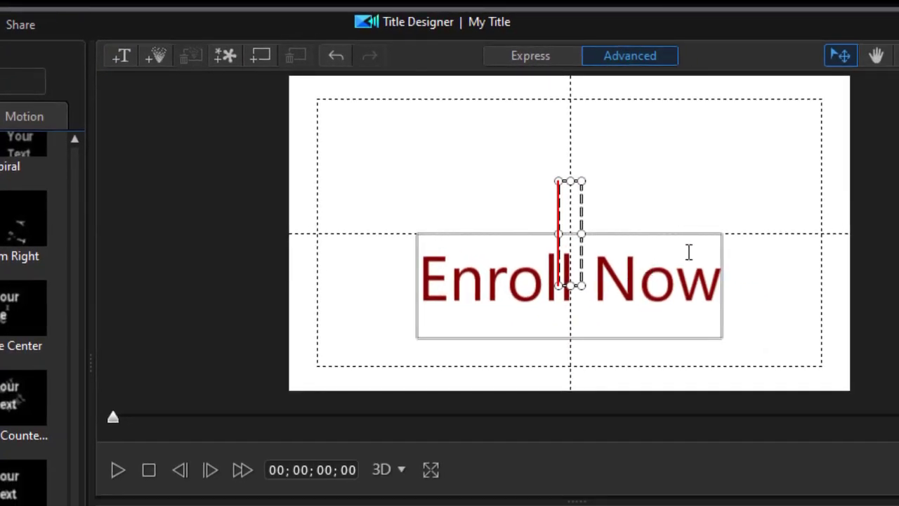
{"action": "key", "text": "ctrl+v"}
{"action": "left_click_drag", "start_coordinate": [752, 235], "coordinate": [582, 316]}
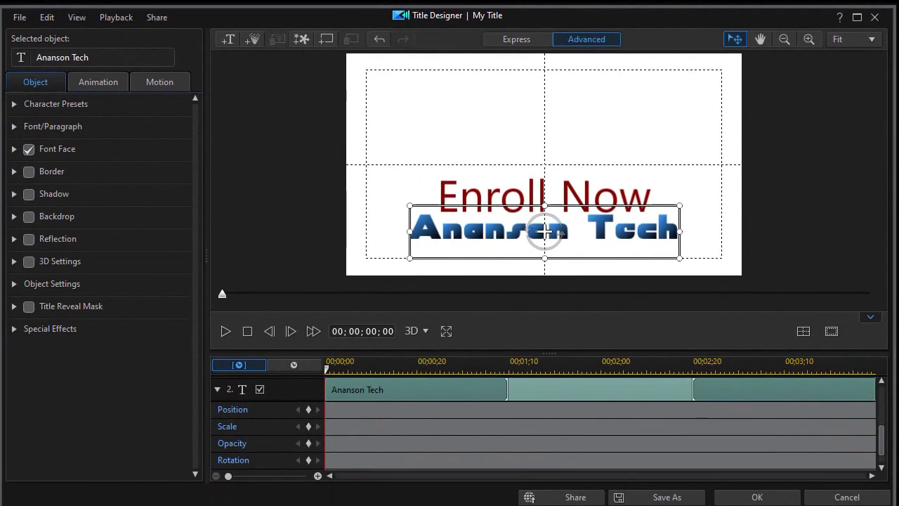
Step: Give Ananson Tech the Blur Right entrance animation and accept the title design
{"action": "left_click", "coordinate": [97, 81]}
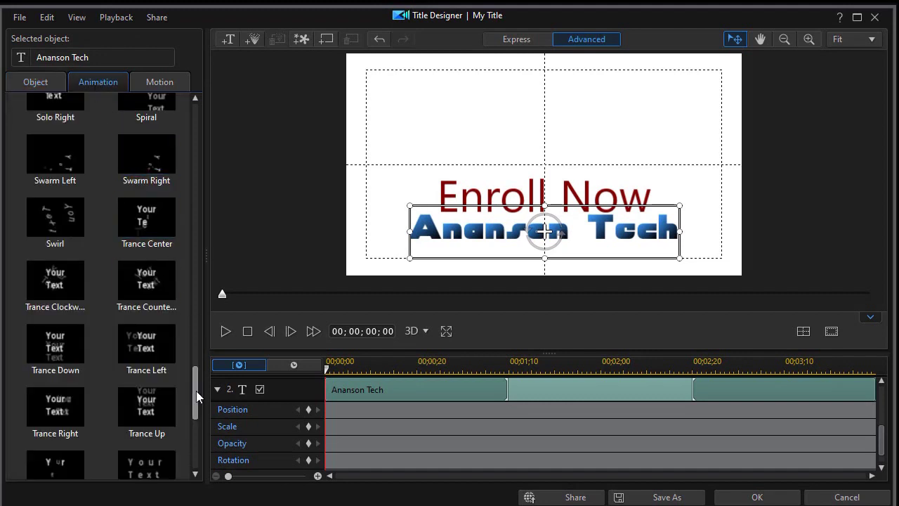
{"action": "left_click_drag", "start_coordinate": [192, 387], "coordinate": [190, 166]}
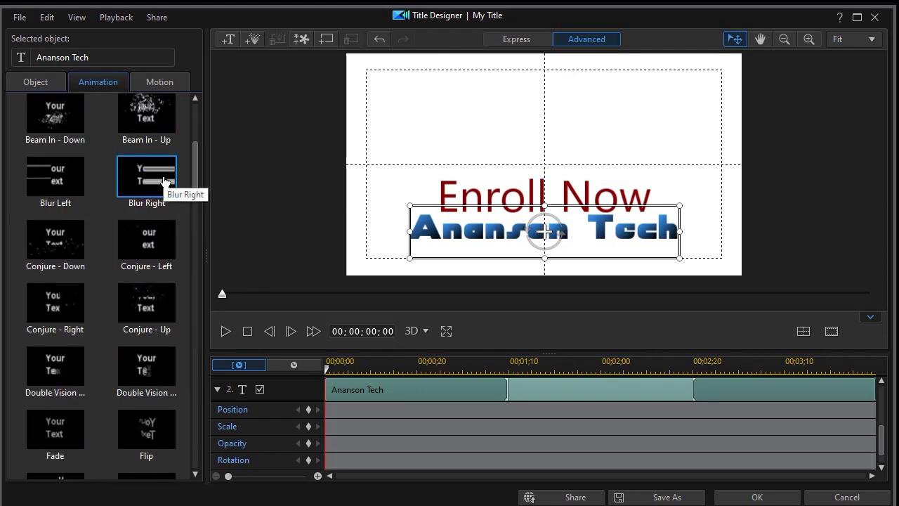
{"action": "left_click", "coordinate": [165, 181]}
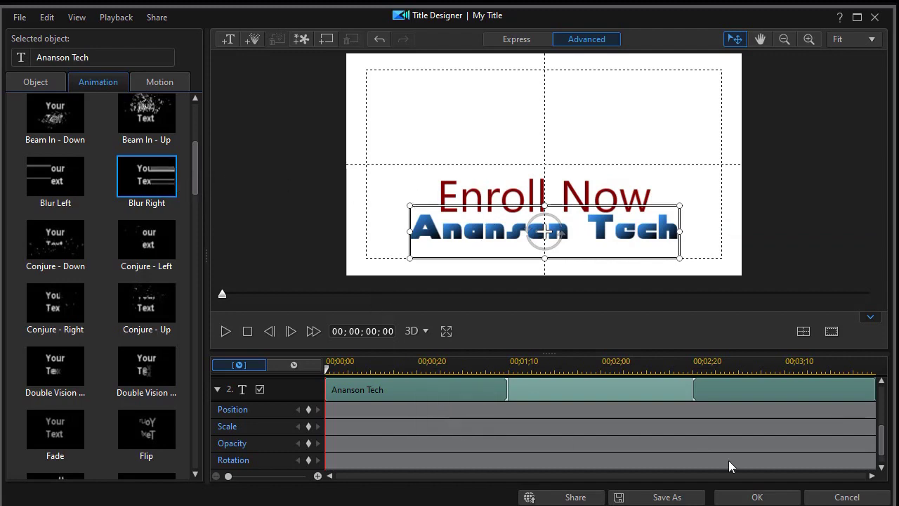
{"action": "left_click", "coordinate": [751, 498]}
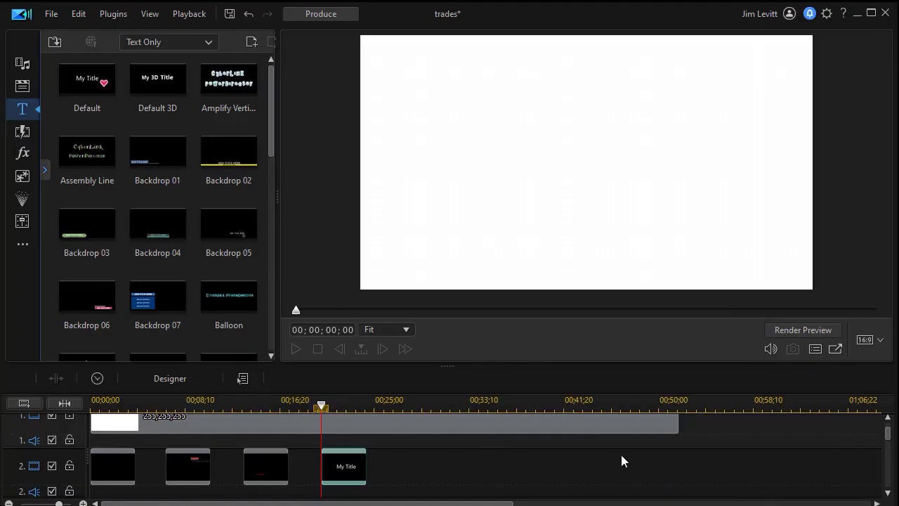